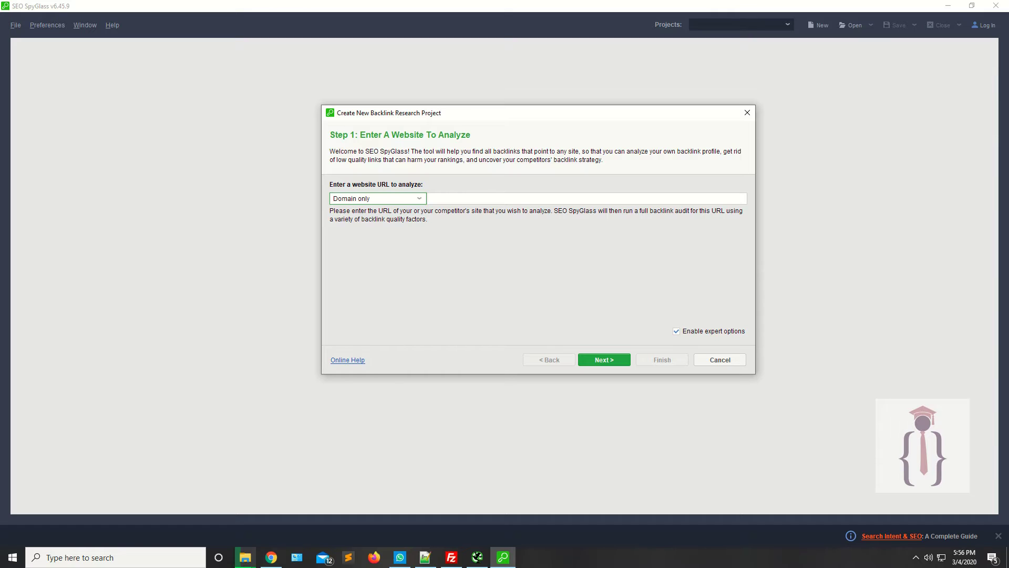
Step: Switch from SEO SpyGlass to the browser window showing shakzee.com
left_click(271, 557)
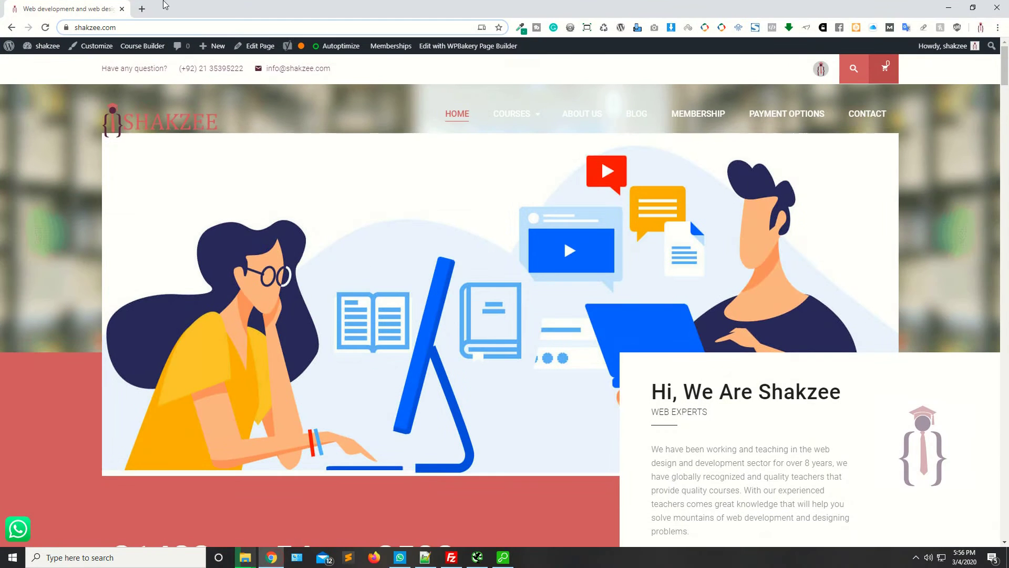
Step: Search Google for 'seo spyglass' in a new tab and open the seo-spyglass.com result
left_click(142, 9)
type("seo spa")
key("BackSpace")
key("BackSpace")
key("BackSpace")
type("spyg")
key("Return")
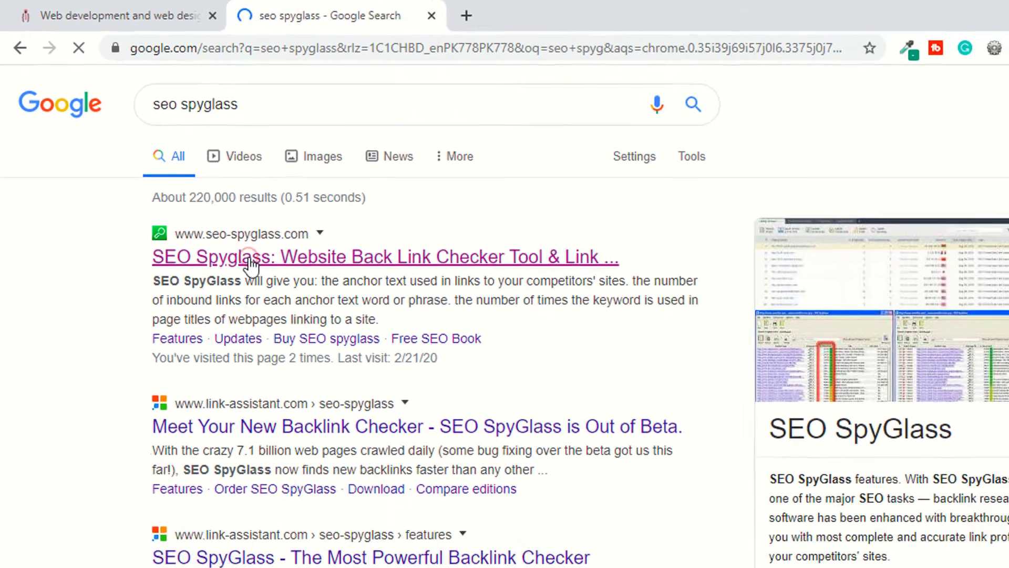
left_click(284, 295)
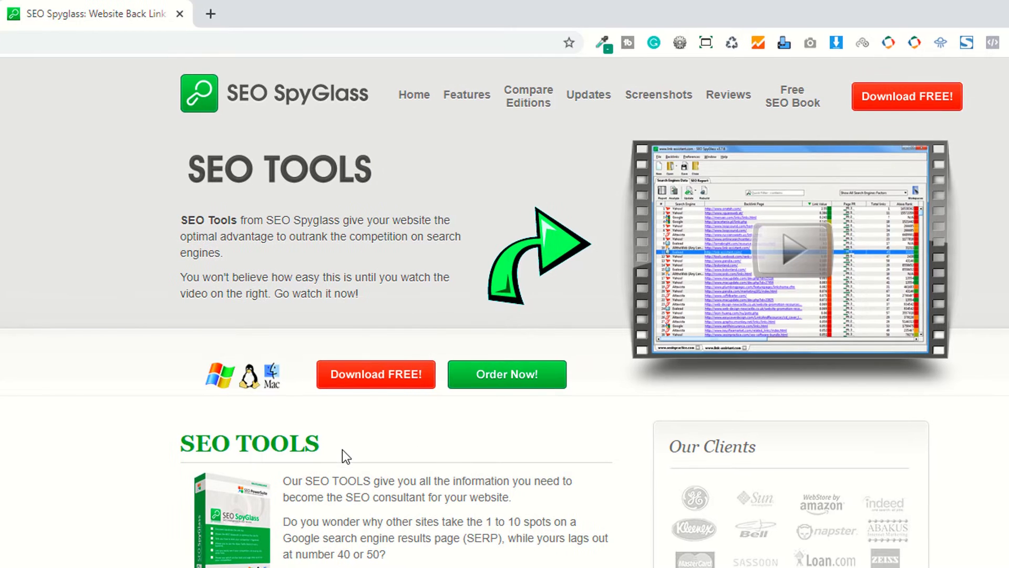
Step: Look over the SEO SpyGlass 6.45.9 free download page, then close its tab
left_click(396, 376)
left_click(379, 384)
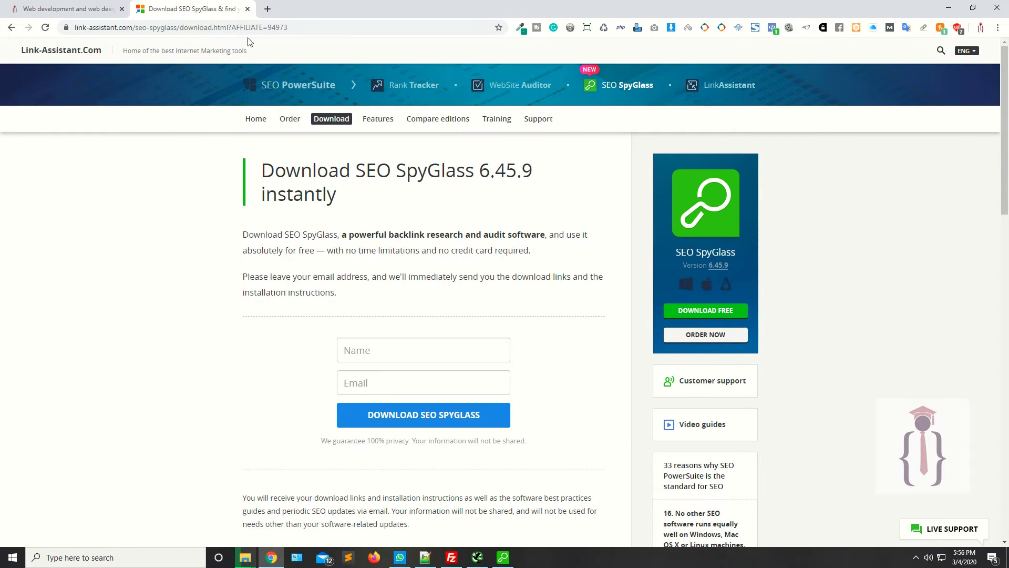
scroll(455, 170, "down", 6)
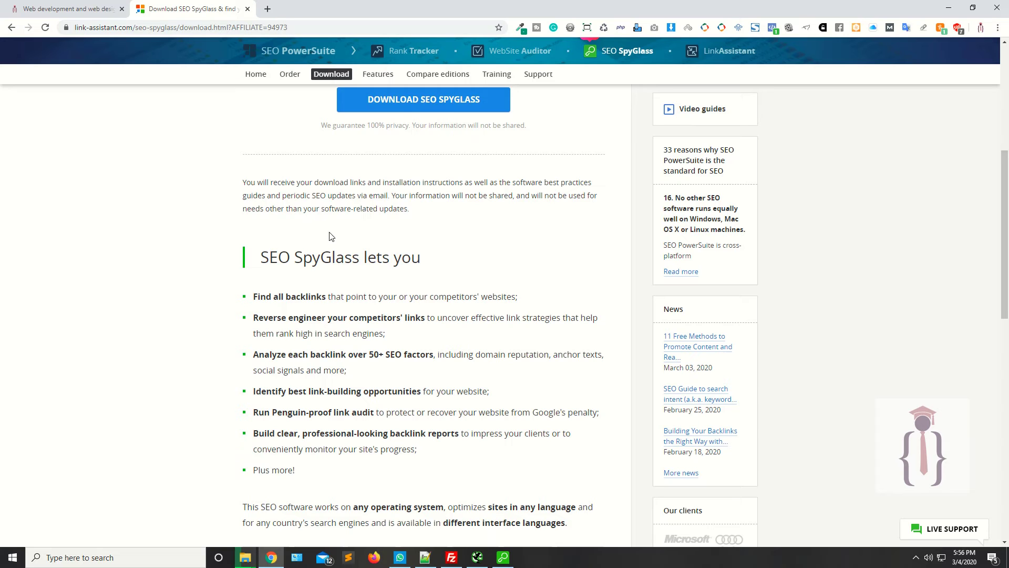
left_click(248, 9)
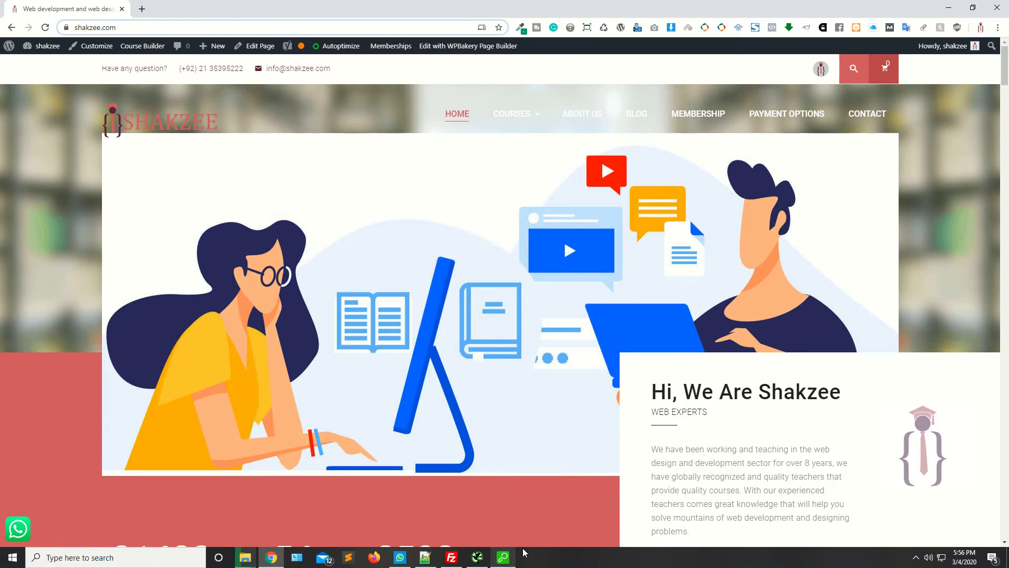
Step: Cancel the old SpyGlass project wizard and relaunch SEO SpyGlass from its desktop shortcut
left_click(503, 557)
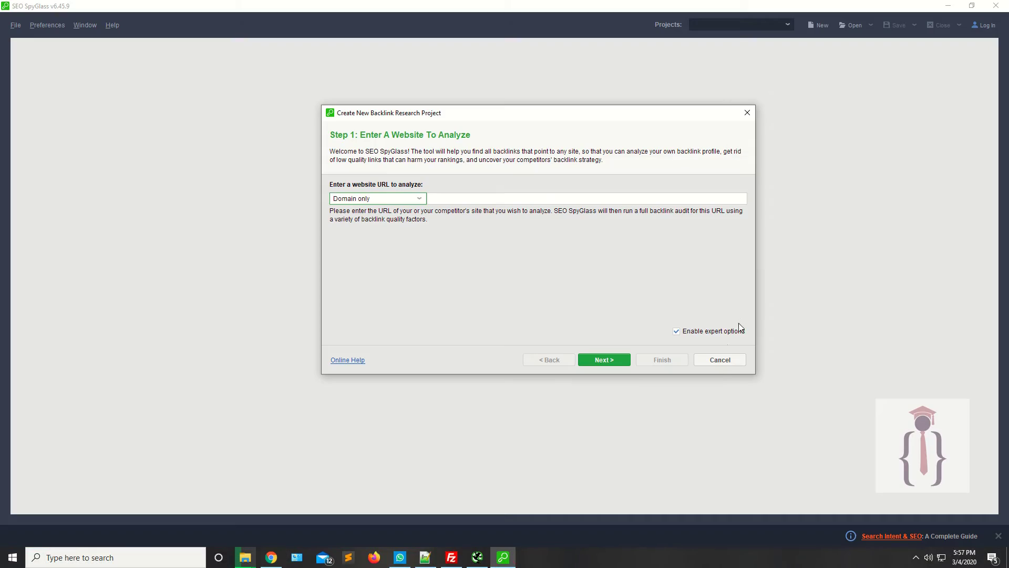
left_click(720, 363)
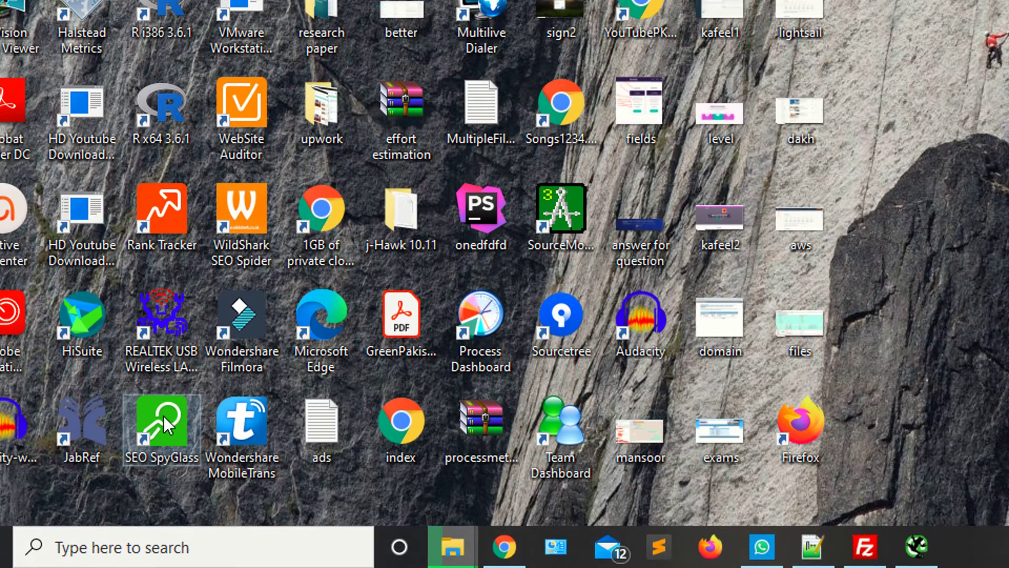
left_click(163, 415)
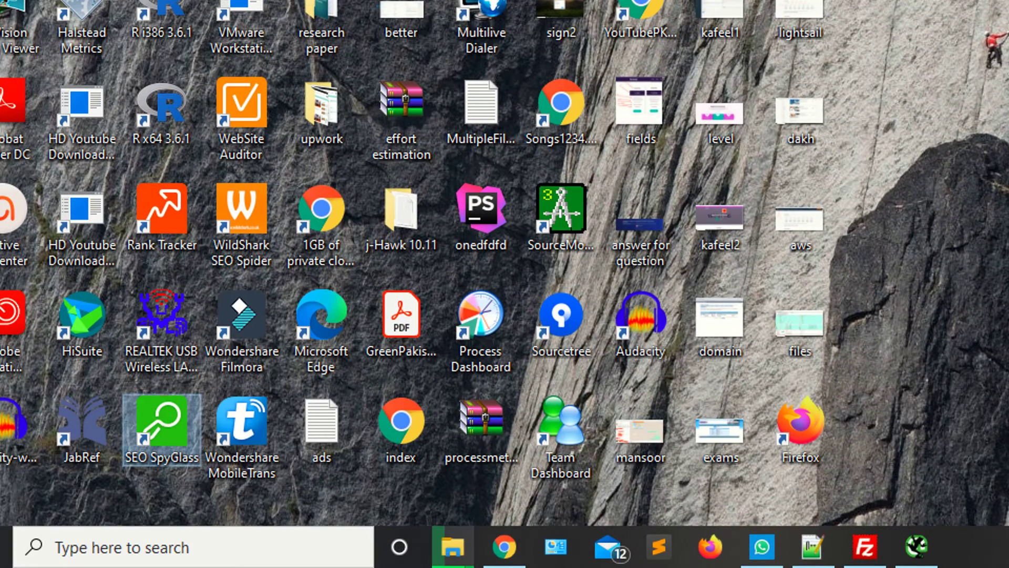
double_click(147, 430)
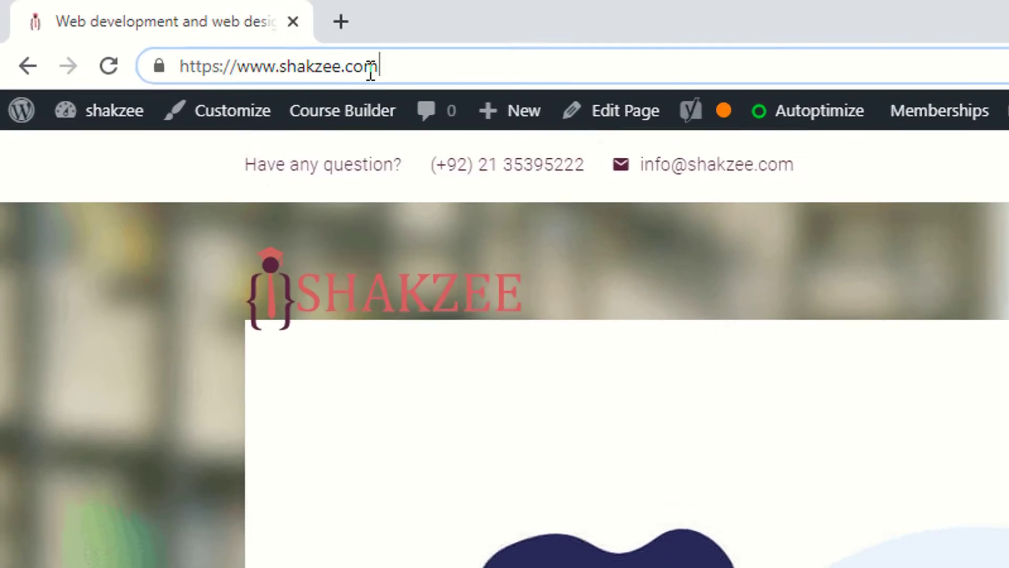
left_click(371, 74)
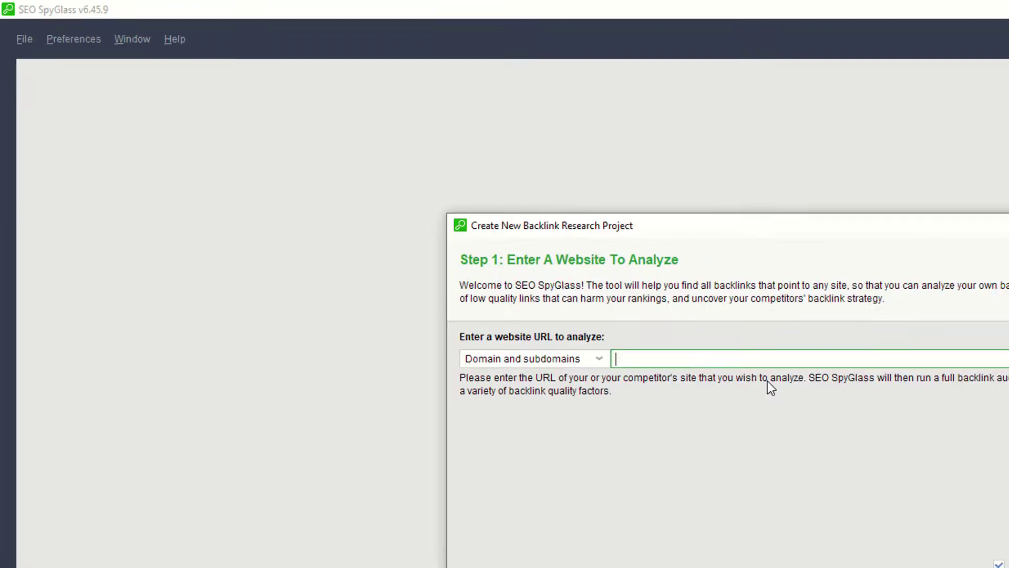
type("https://www.shakzee.com/")
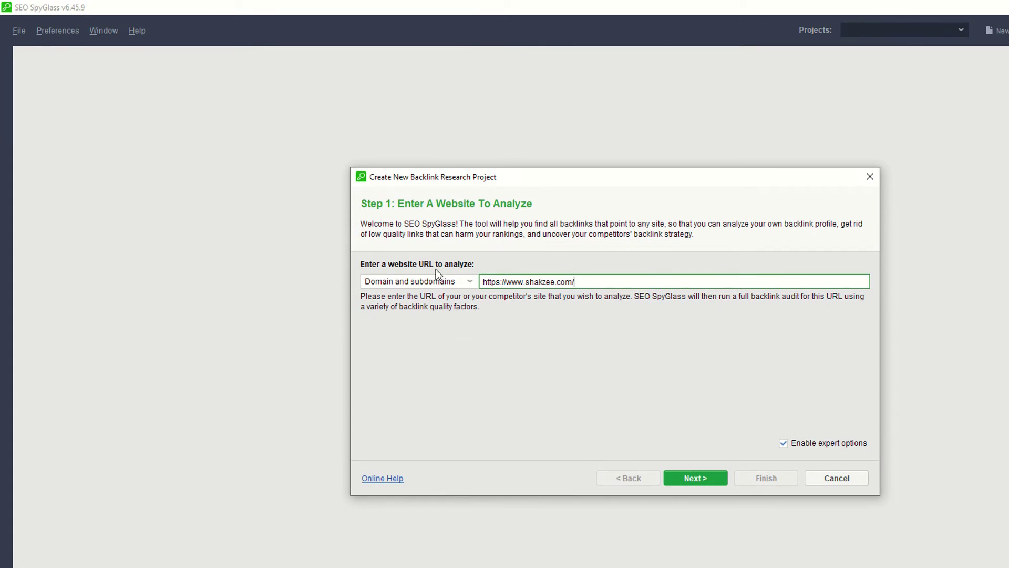
left_click(425, 281)
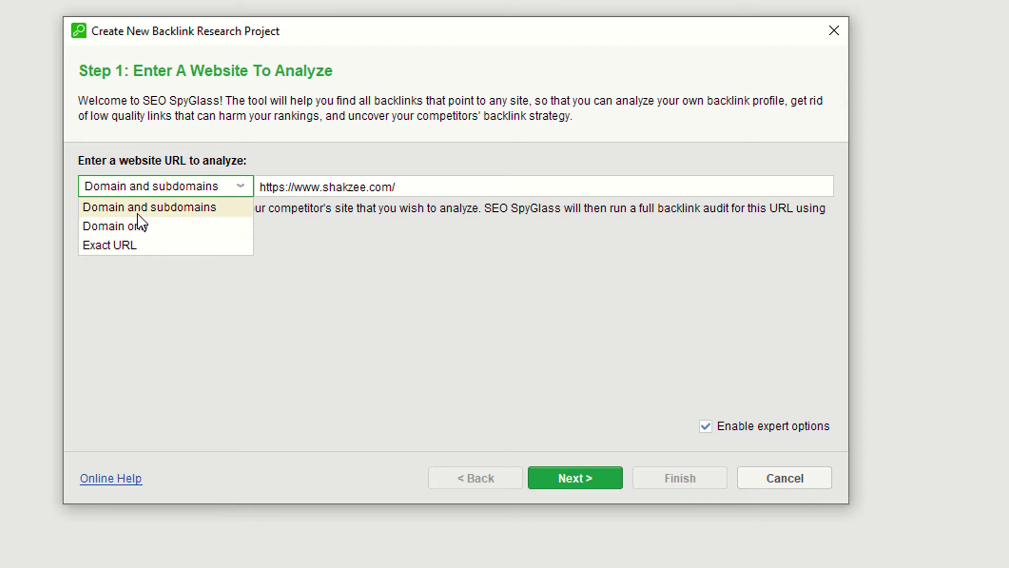
left_click(112, 225)
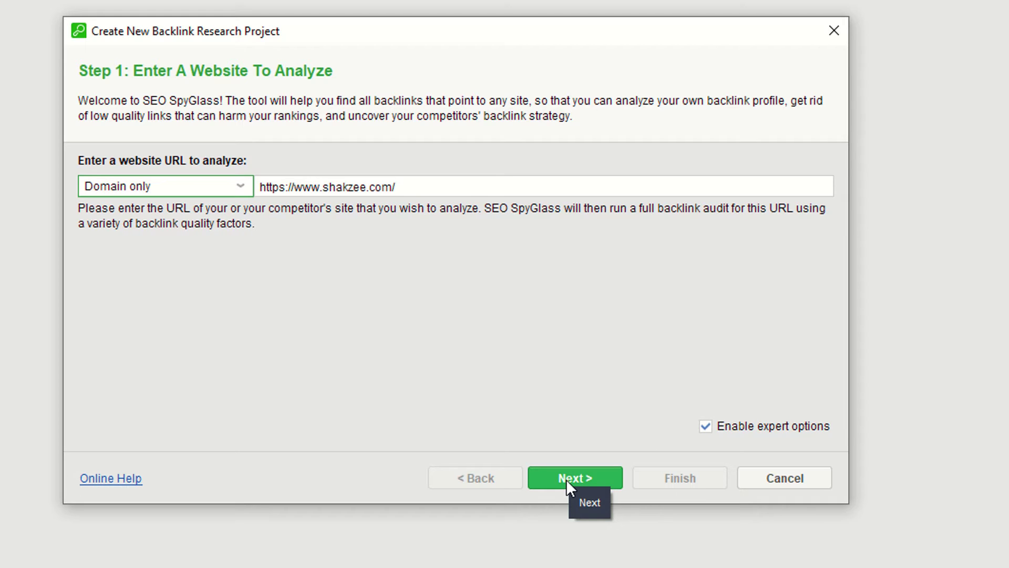
left_click(707, 426)
left_click(707, 425)
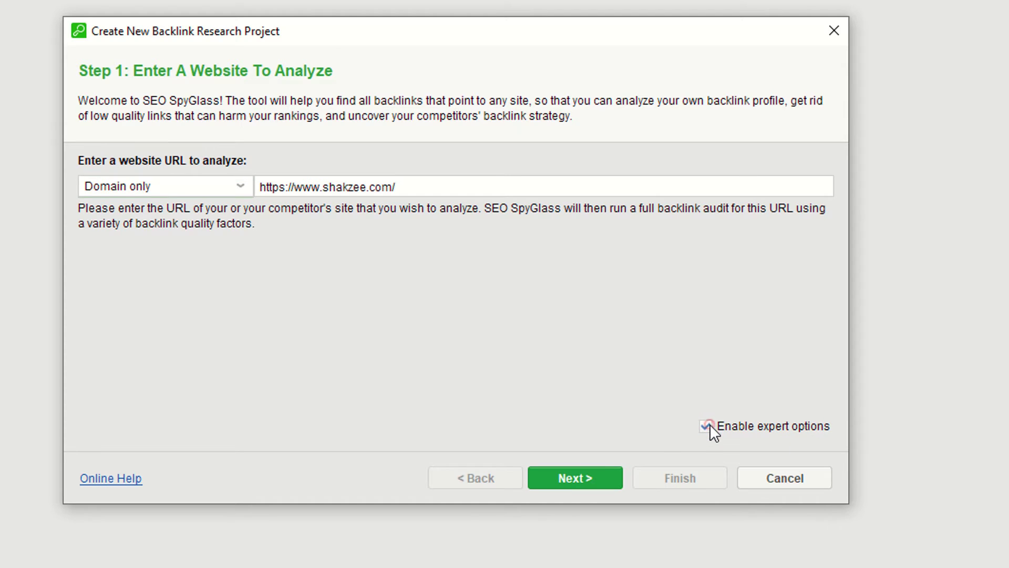
Step: Advance past Step 2 with SEO PowerSuite Link Explorer kept as the backlink source
left_click(576, 476)
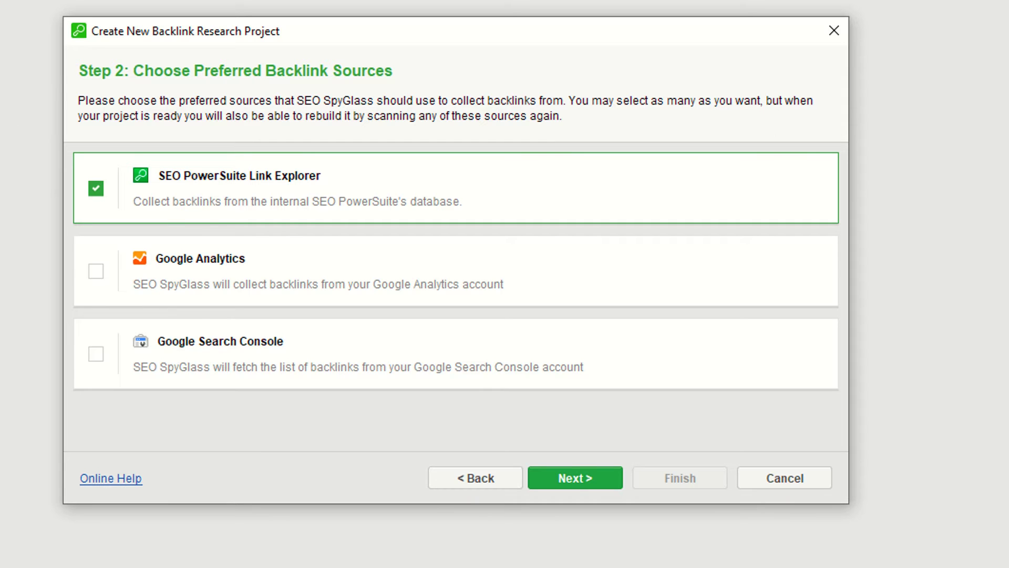
left_click(575, 476)
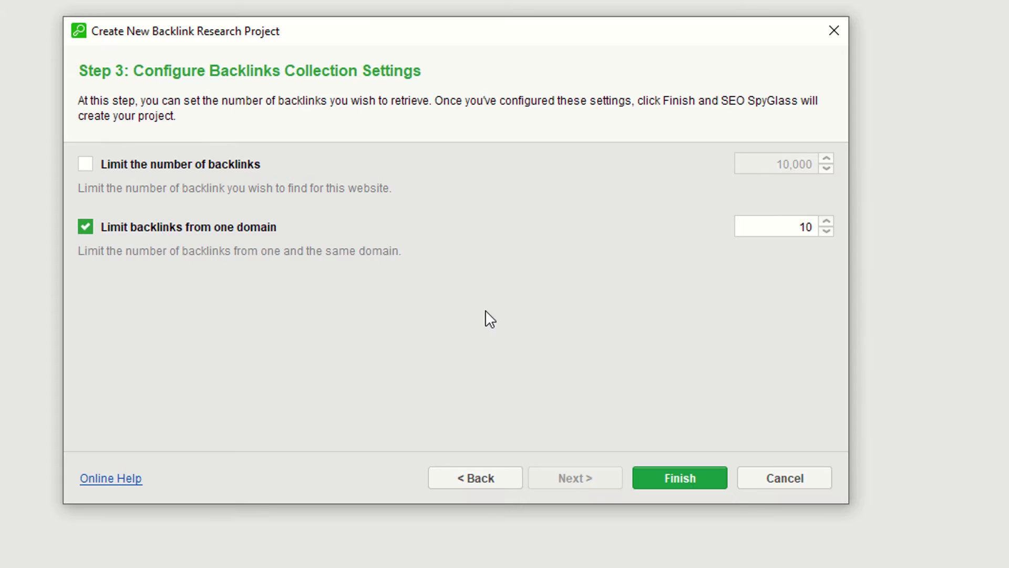
left_click(807, 227)
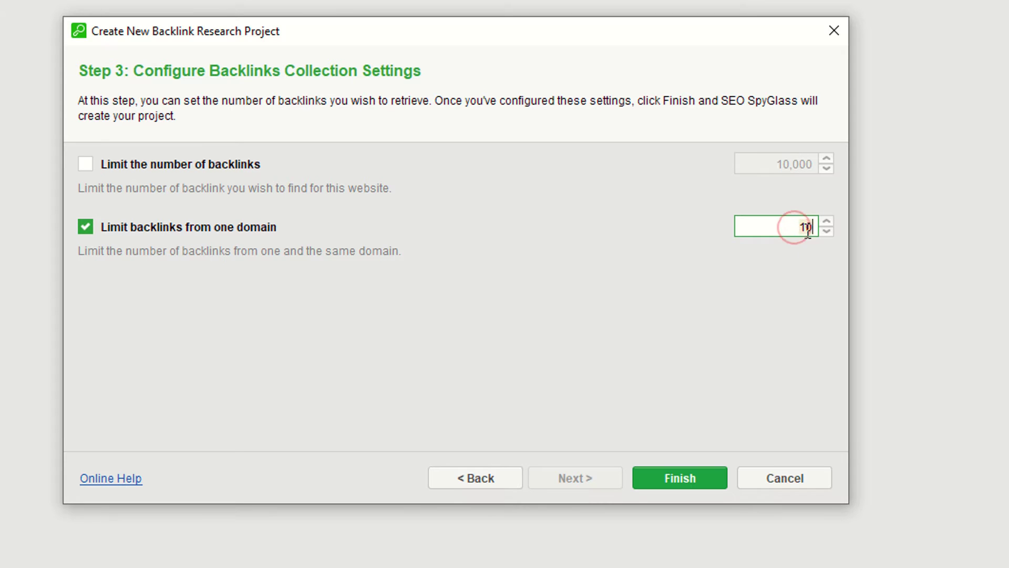
Step: Edit the per-domain backlink limit, entering 100000
double_click(807, 228)
key("BackSpace")
type("100000")
left_click(778, 225)
left_click(654, 360)
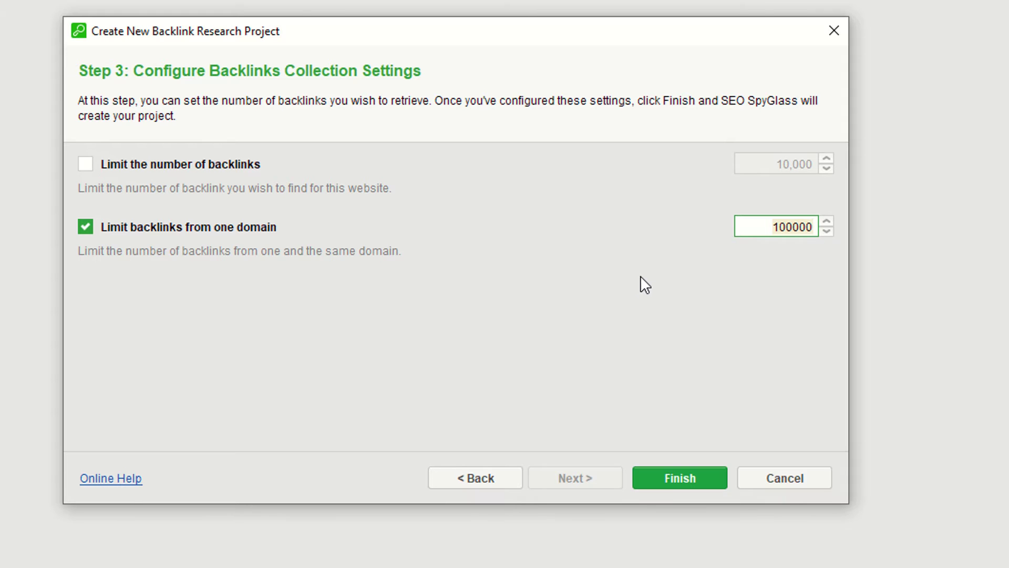
Step: Enable the overall backlink limit, enter 21000000, and finish the wizard to build the project
left_click(107, 166)
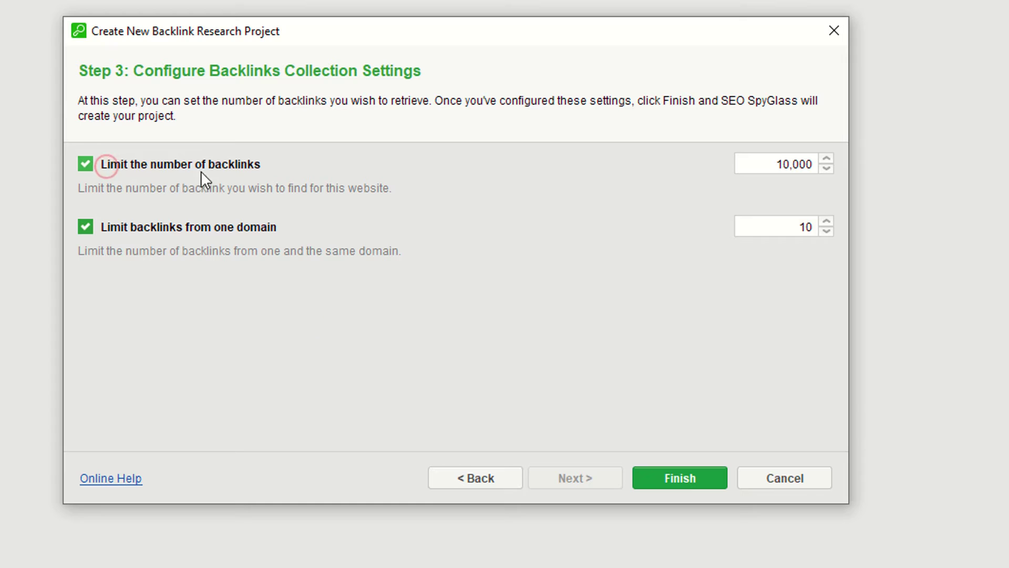
left_click(772, 165)
left_click(774, 165)
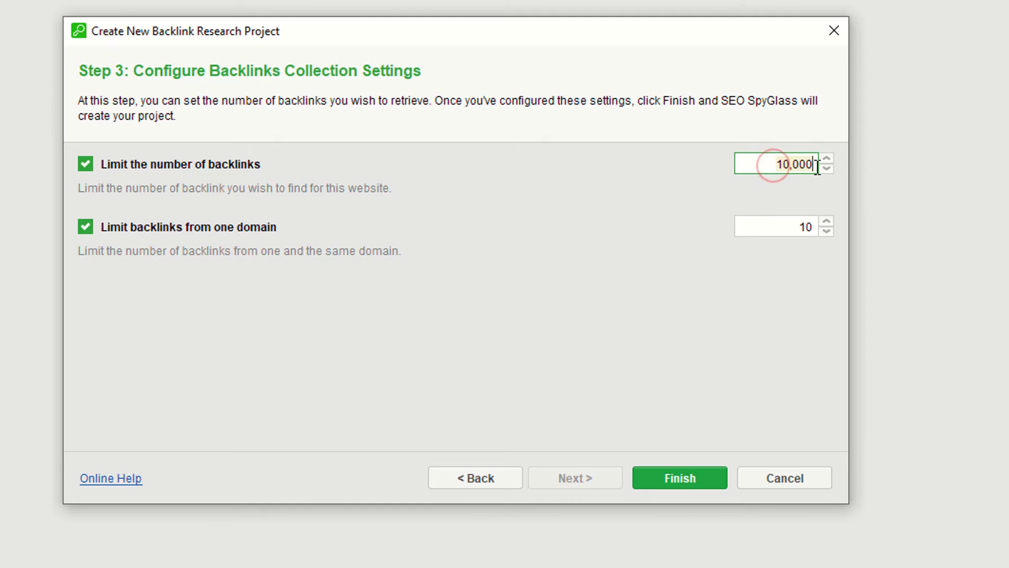
key("ctrl+a")
type("2")
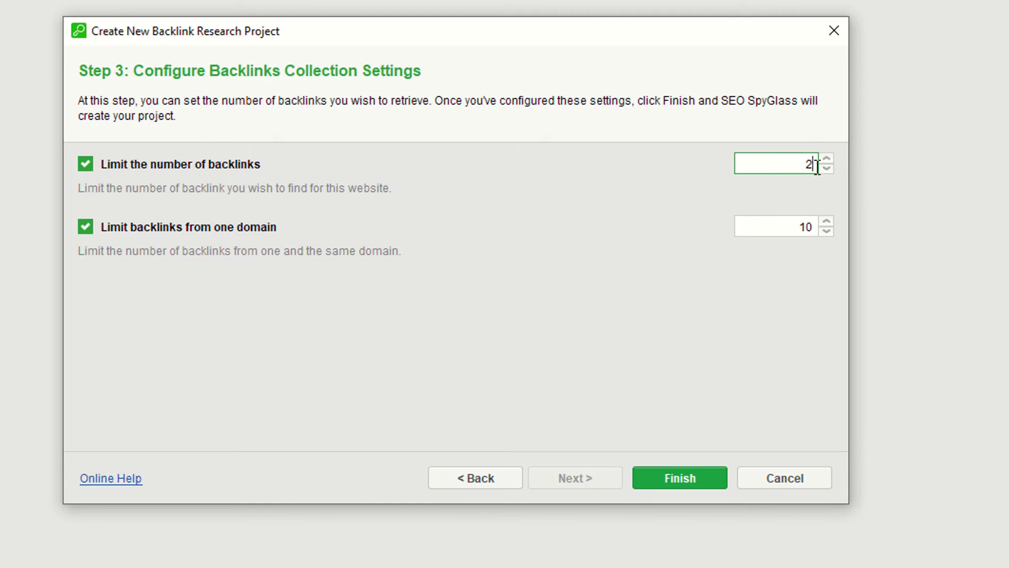
type("1000000")
left_click(684, 482)
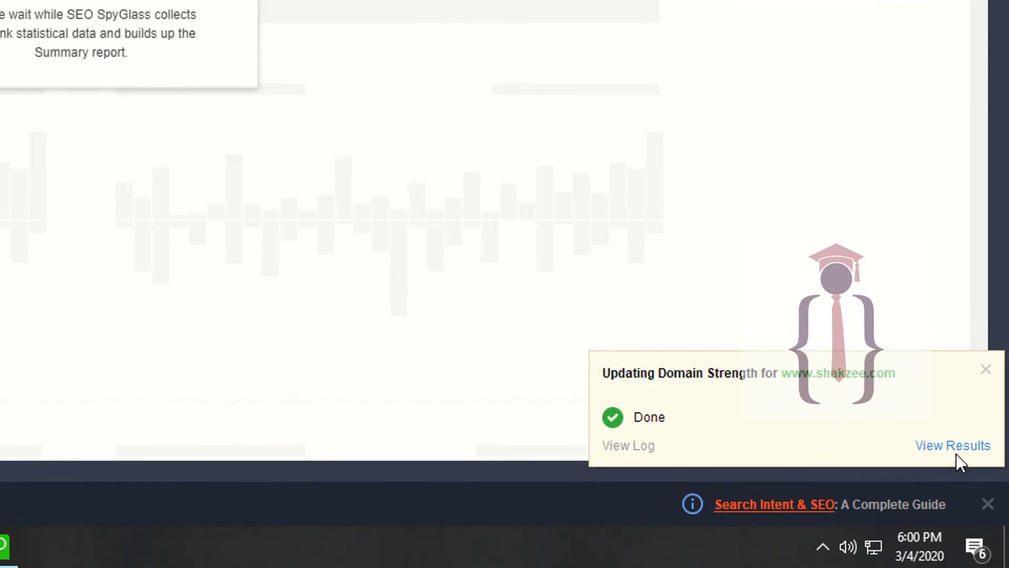
Step: View the finished shakzee.com Summary results and open the full backlinks list
left_click(981, 508)
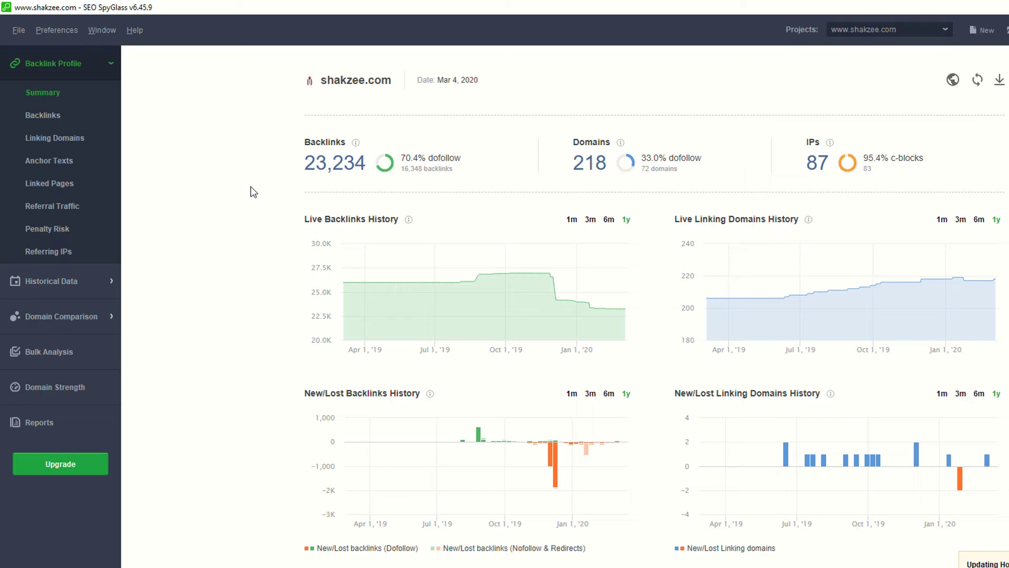
mouse_move(533, 294)
left_click(337, 163)
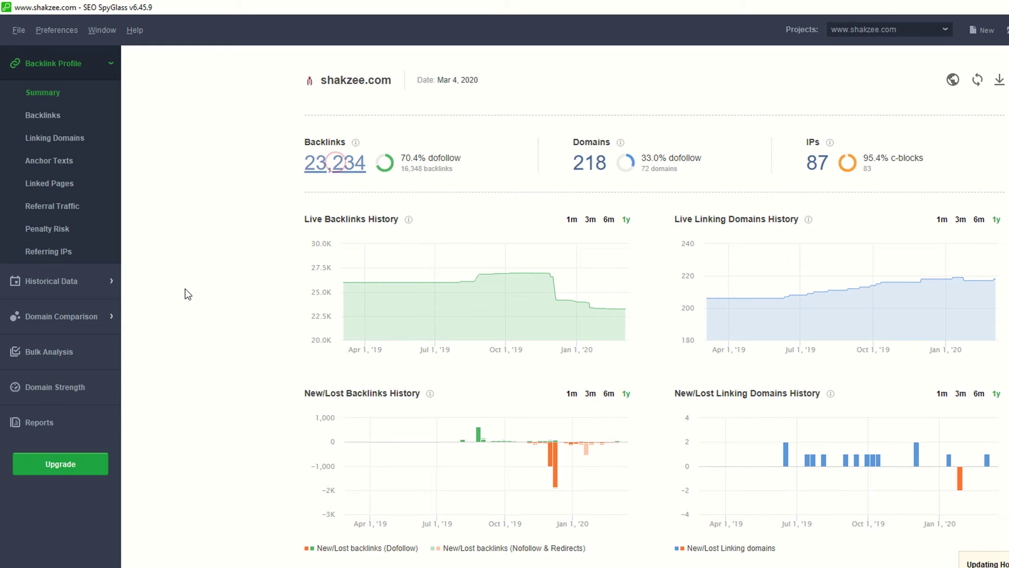
Step: Browse the 23.2K backlinks table ranked by Domain InLink Rank, then return to the Summary
scroll(235, 391, "down", 4)
scroll(234, 391, "down", 7)
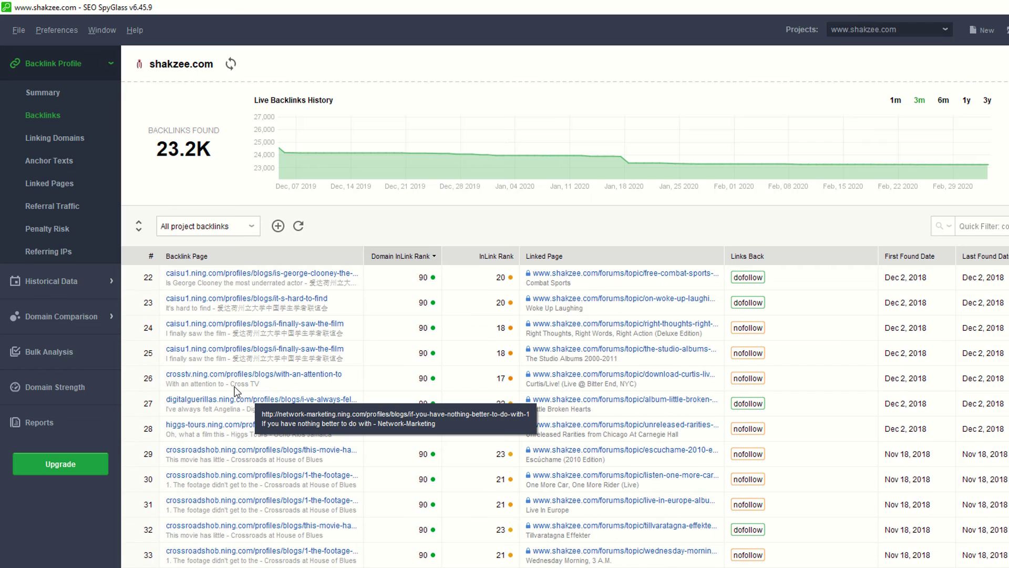
scroll(234, 391, "up", 6)
scroll(235, 391, "up", 6)
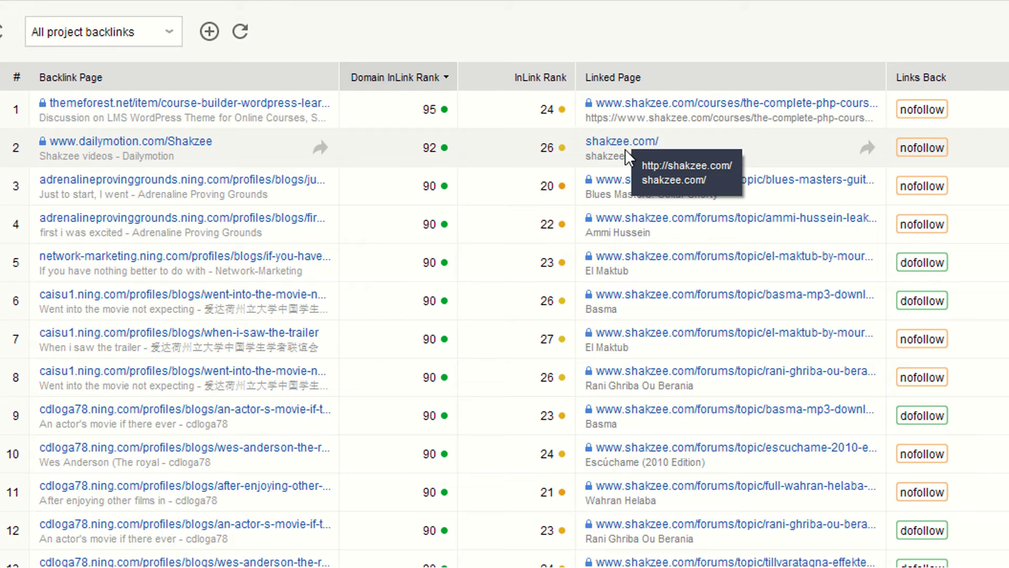
scroll(142, 386, "down", 15)
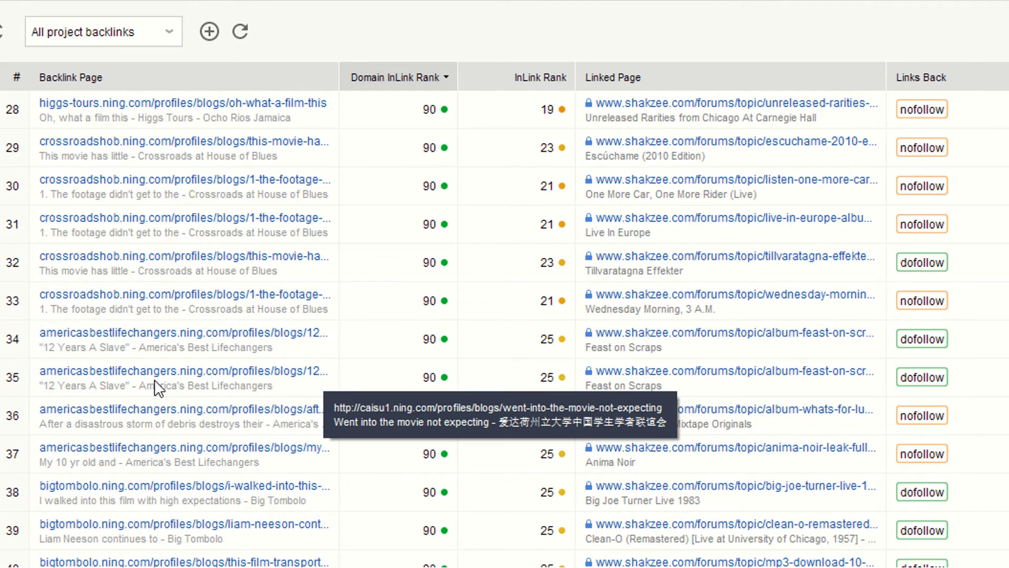
scroll(138, 389, "down", 10)
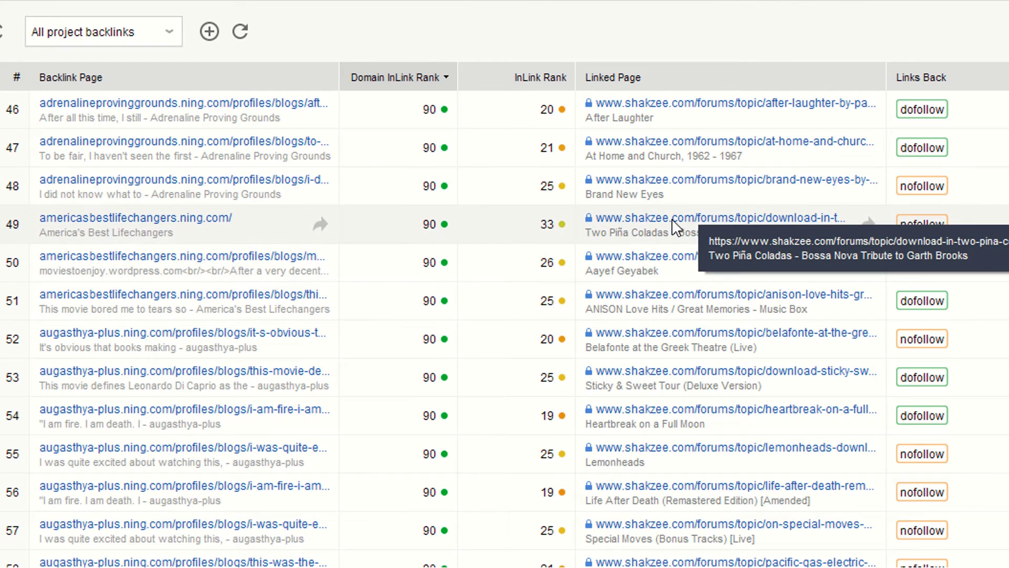
scroll(394, 353, "up", 15)
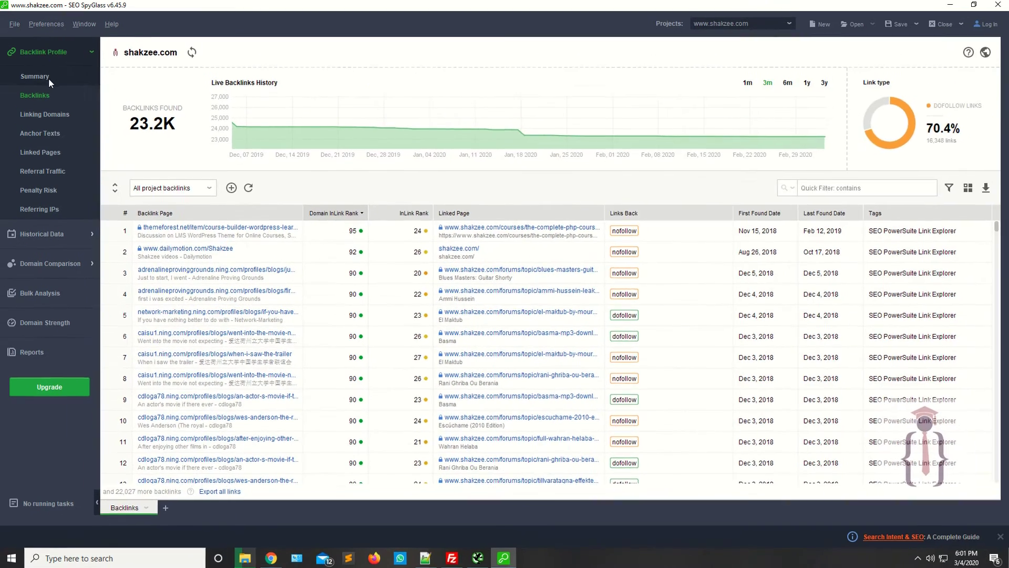
left_click(44, 77)
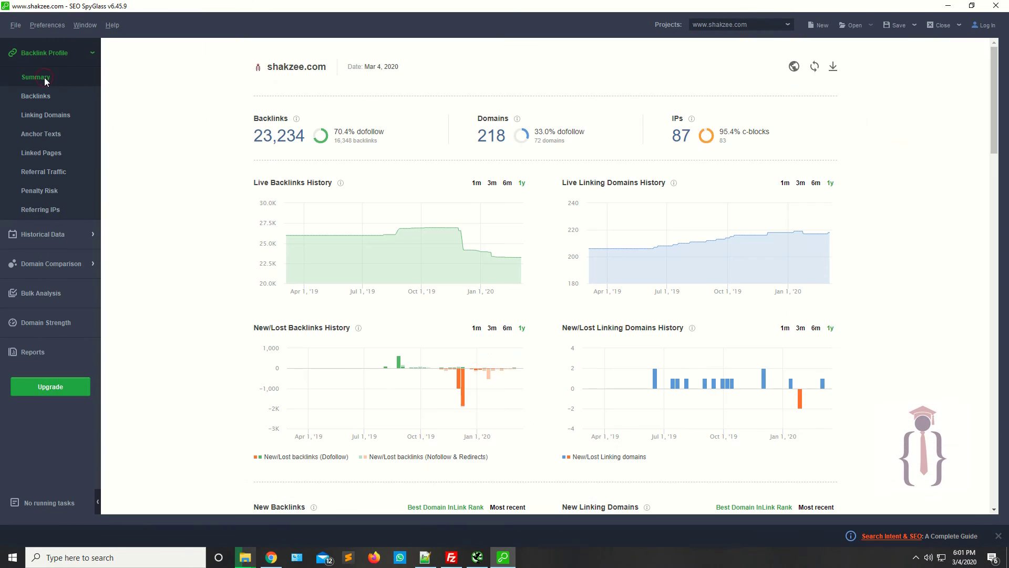
Step: Scroll down through the Backlink Profile Summary page for shakzee.com
scroll(419, 322, "down", 3)
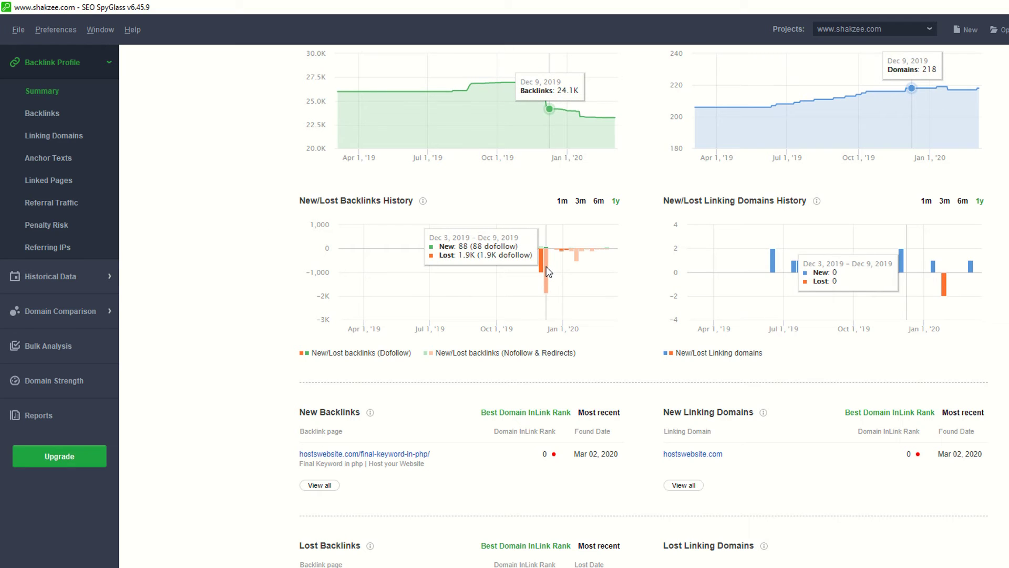
scroll(944, 300, "down", 3)
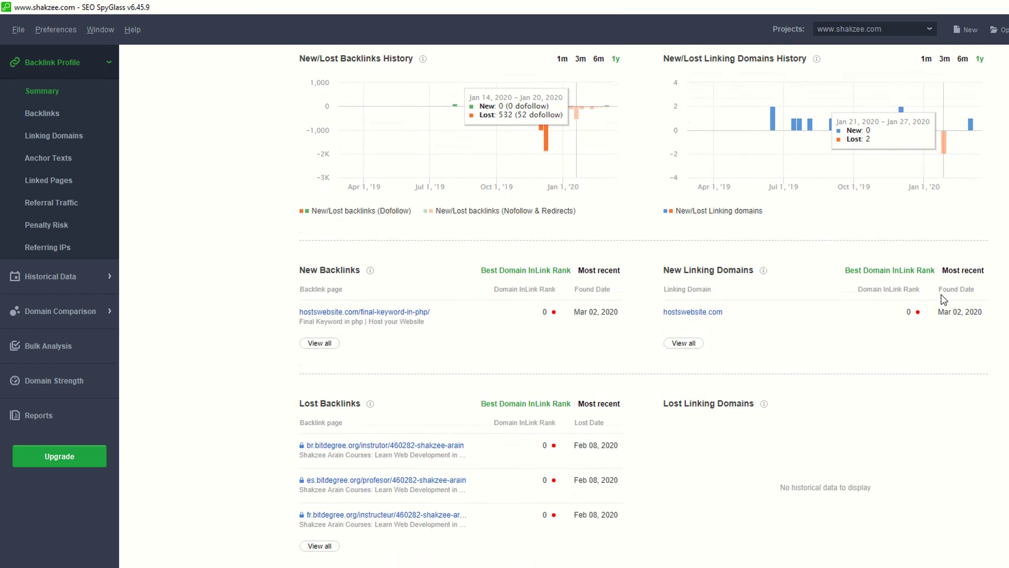
scroll(185, 424, "down", 3)
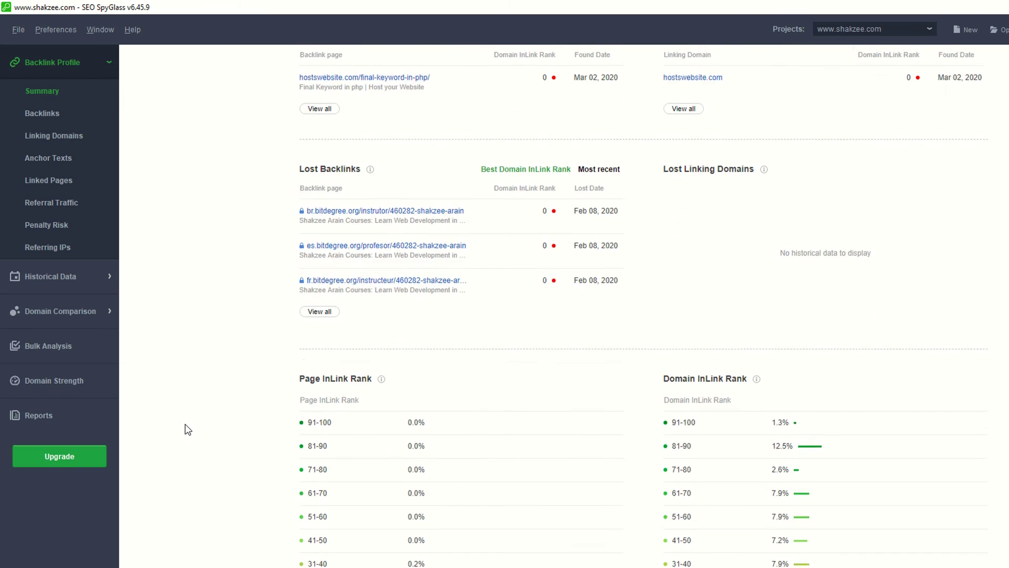
scroll(185, 428, "down", 5)
scroll(185, 429, "up", 1)
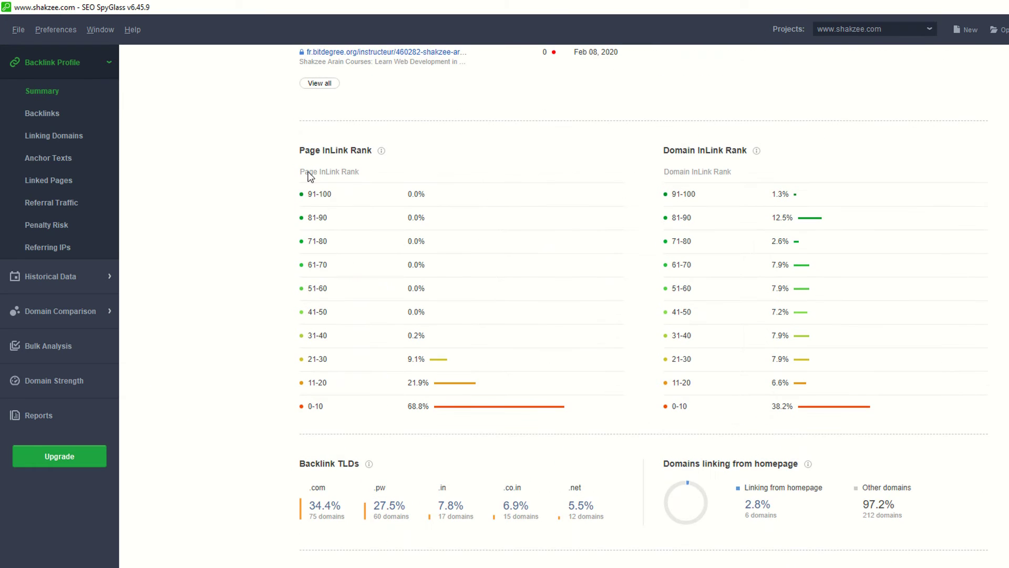
scroll(278, 247, "down", 3)
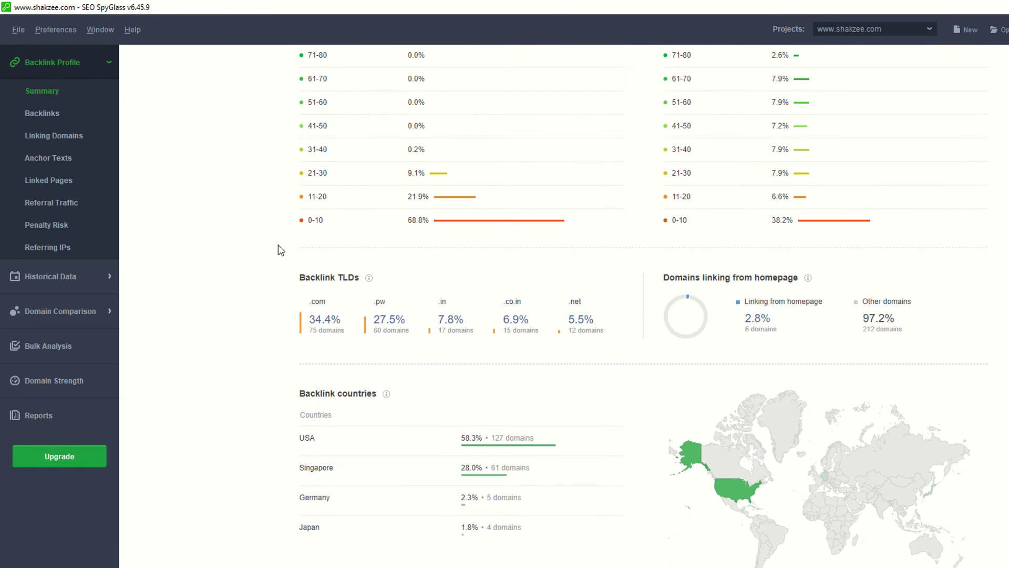
scroll(193, 373, "down", 2)
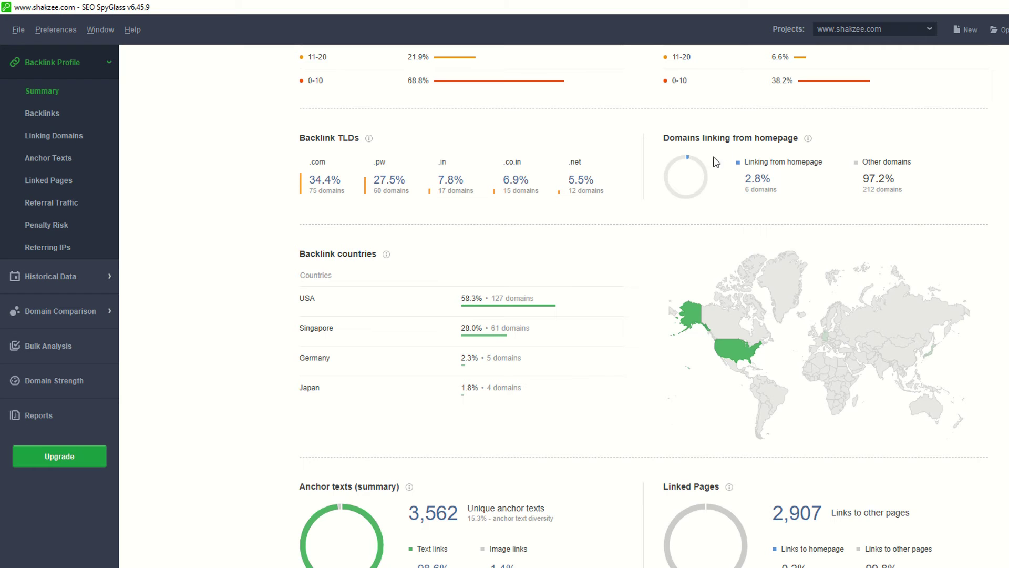
scroll(524, 314, "down", 5)
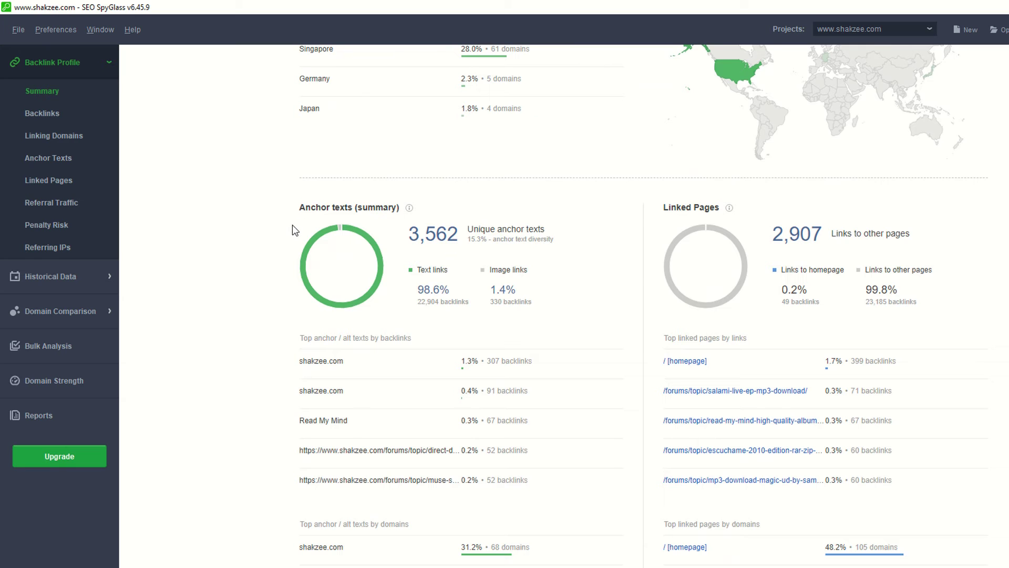
scroll(232, 305, "down", 3)
scroll(232, 304, "up", 1)
scroll(237, 309, "down", 1)
Step: Highlight the top anchor rows and the Anchor texts cloud heading, clearing each selection
left_click_drag(310, 217, 333, 277)
left_click(169, 360)
scroll(168, 357, "down", 5)
scroll(168, 357, "down", 1)
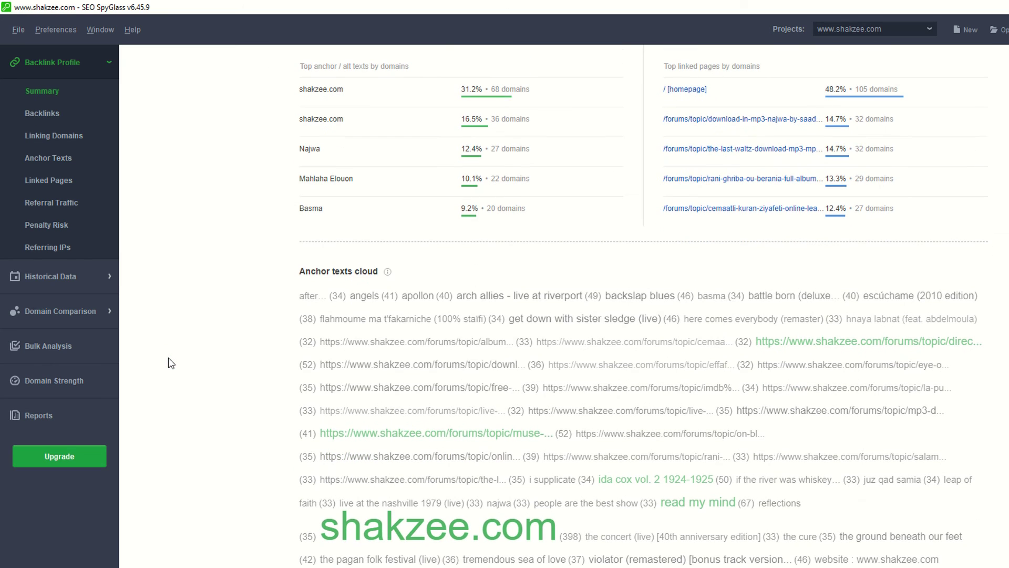
left_click_drag(307, 273, 376, 271)
left_click(496, 269)
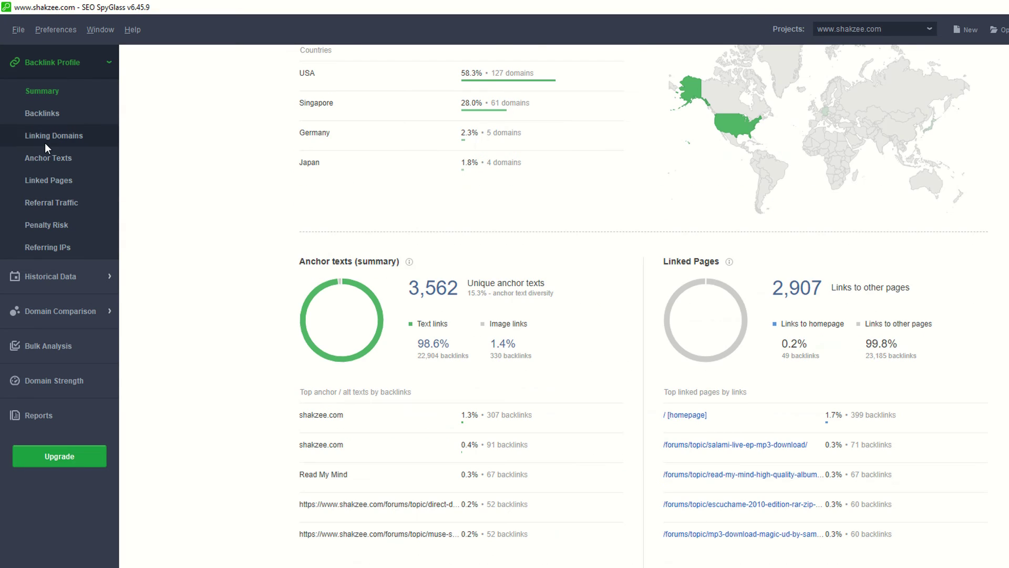
Step: Look over the Linking Domains and Anchor Texts reports, then view the 2.9K shakzee.com Linked Pages
left_click(45, 138)
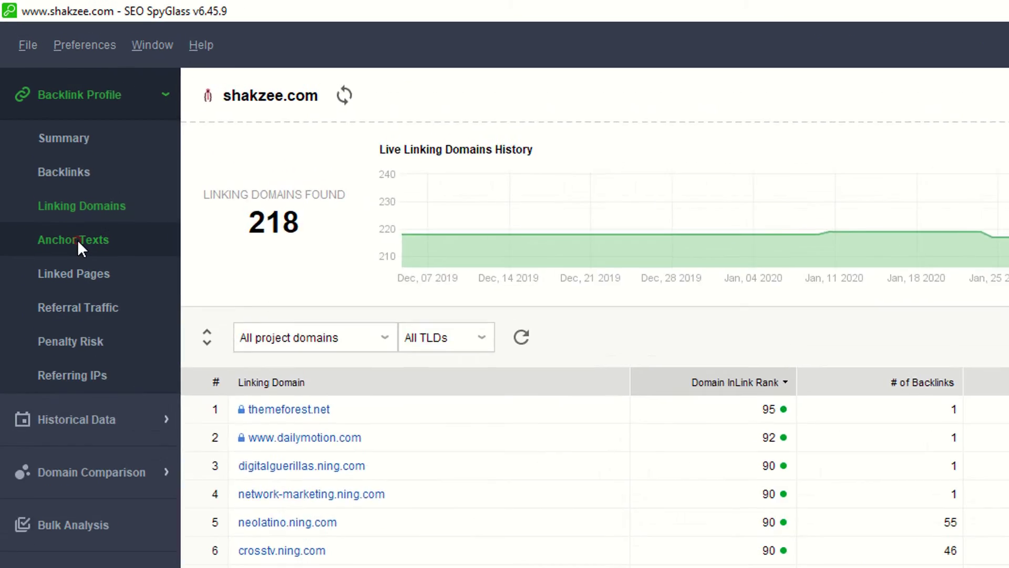
left_click(51, 157)
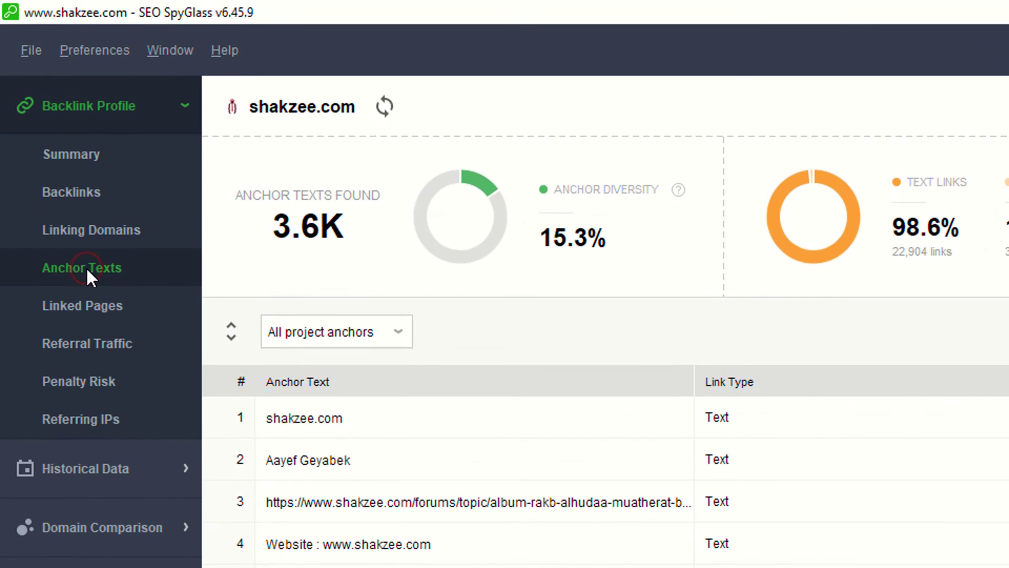
scroll(605, 481, "down", 8)
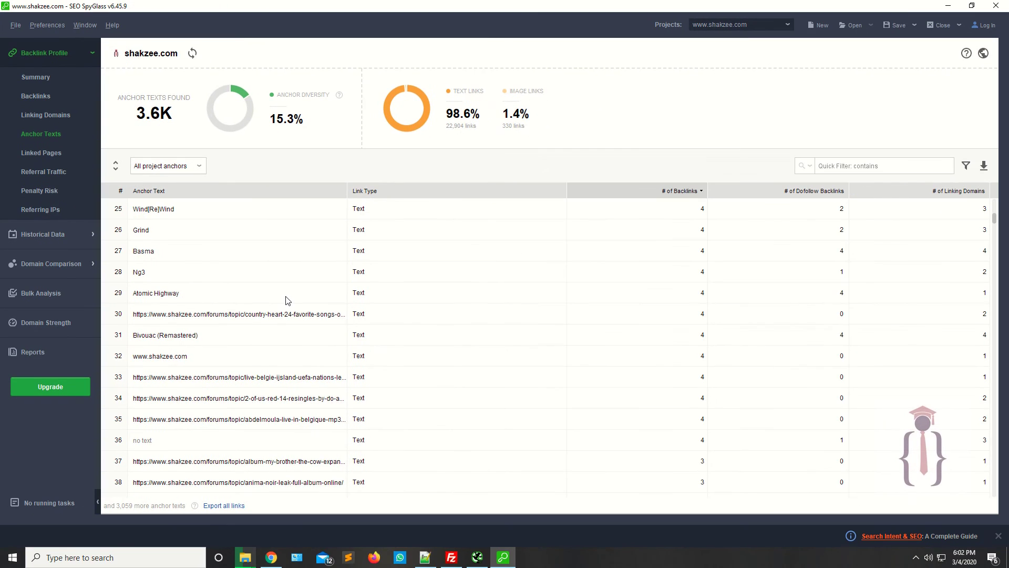
left_click(45, 155)
Step: Review the Referral Traffic report for shakzee.com, then the Penalty Risk report
left_click(57, 173)
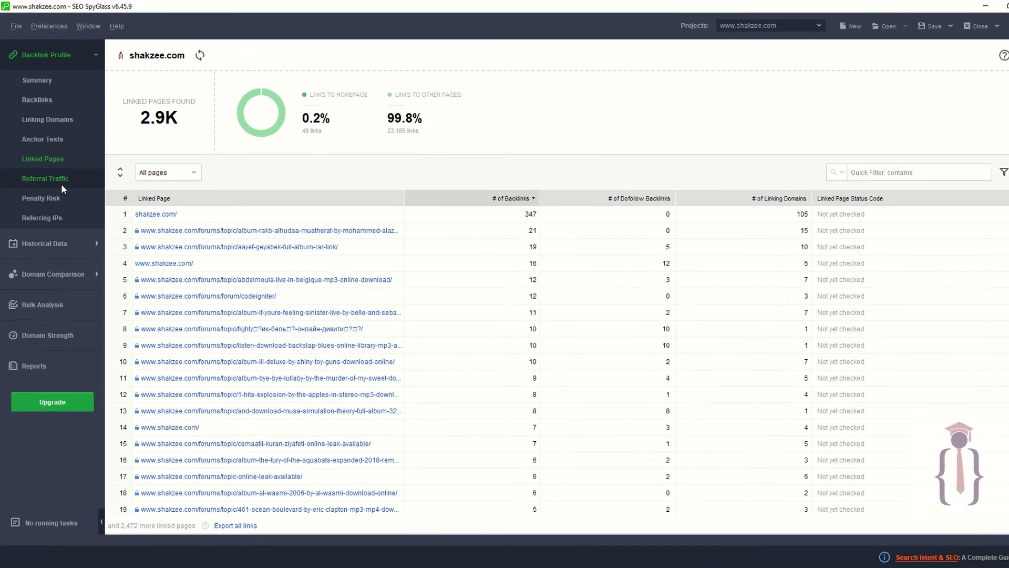
scroll(288, 383, "down", 10)
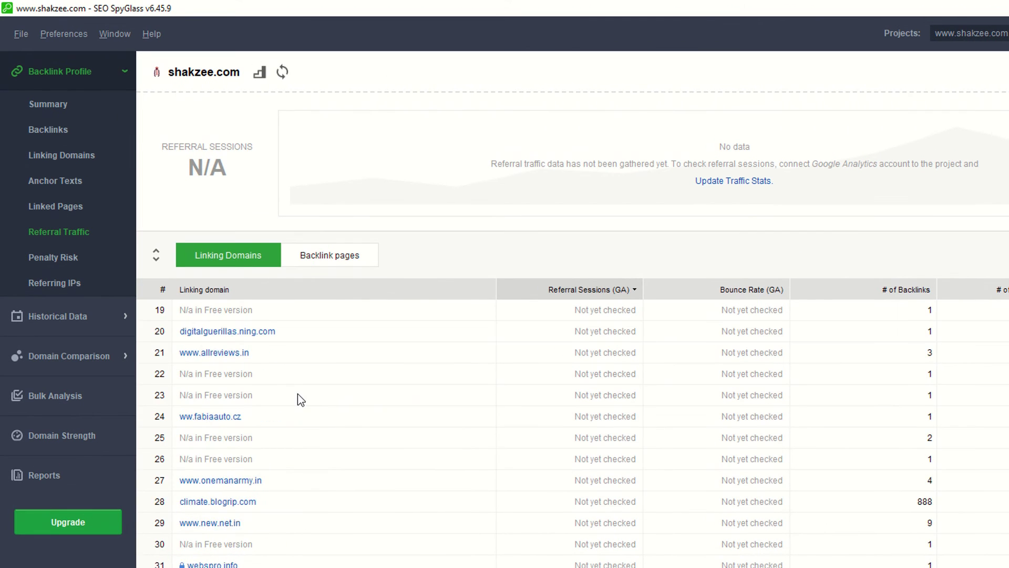
scroll(298, 393, "down", 8)
scroll(298, 393, "up", 10)
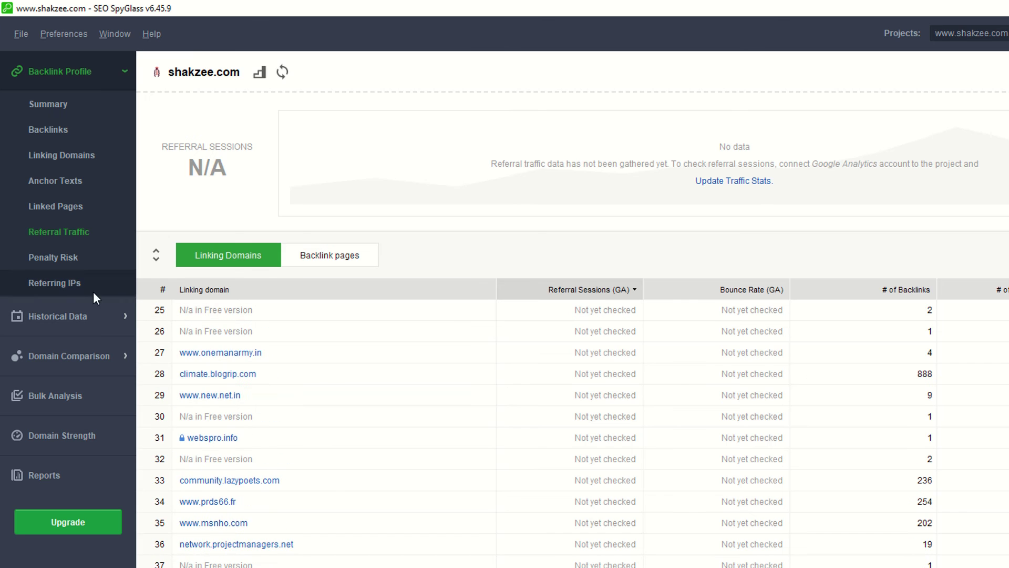
left_click(52, 257)
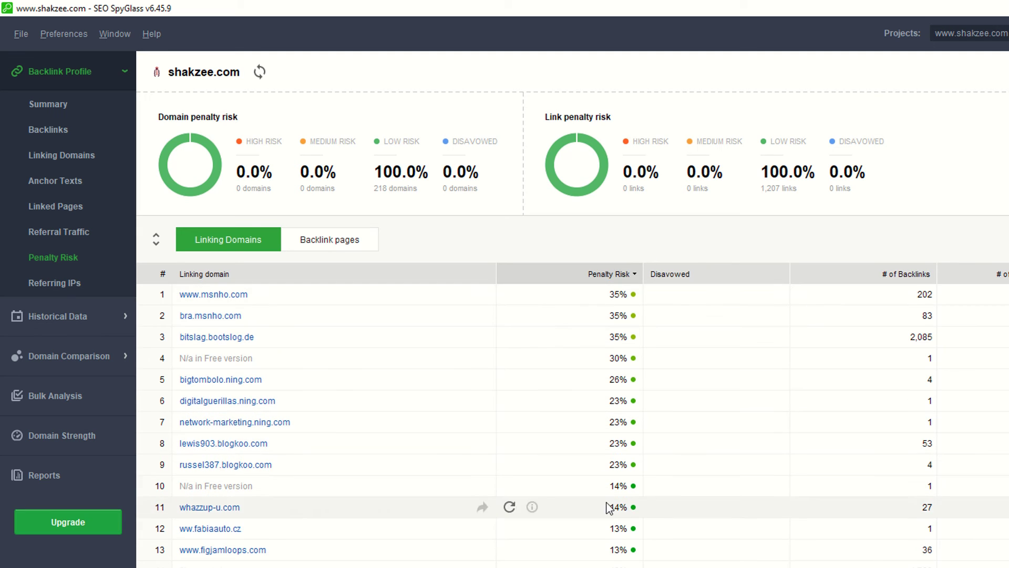
Step: View the Referring IPs report: 83 C-blocks and 87 referring IPs
left_click(38, 287)
scroll(274, 428, "down", 12)
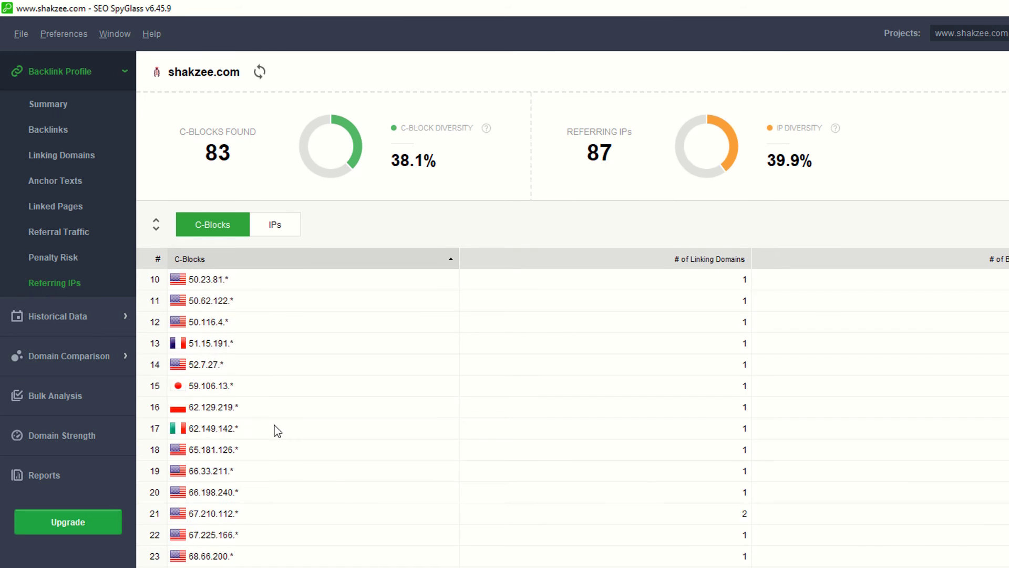
scroll(274, 425, "down", 9)
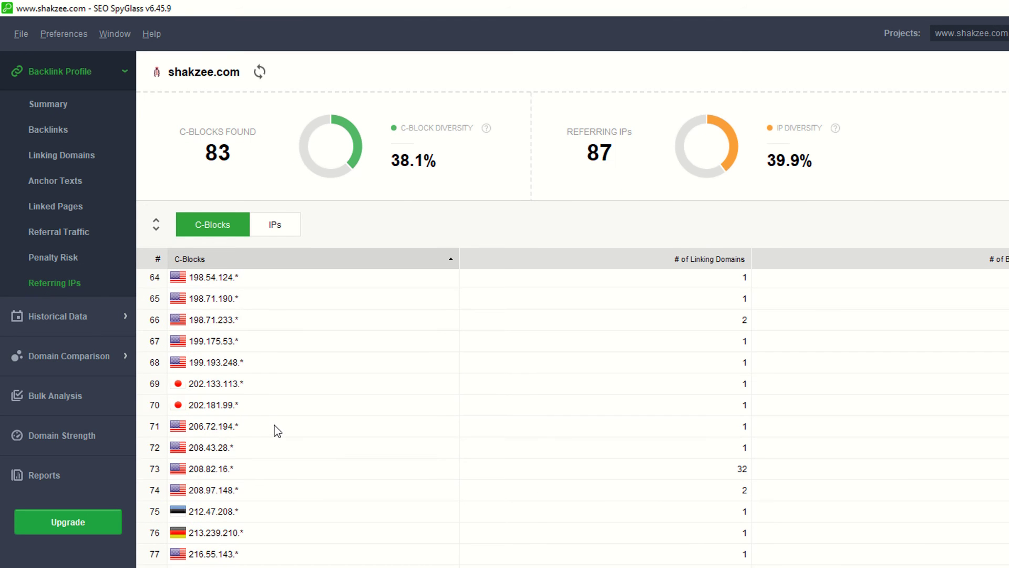
scroll(274, 425, "up", 6)
Step: Check Historical Data, skip Domain Comparison and Bulk Analysis, and reach Domain Strength 1.08
left_click(35, 310)
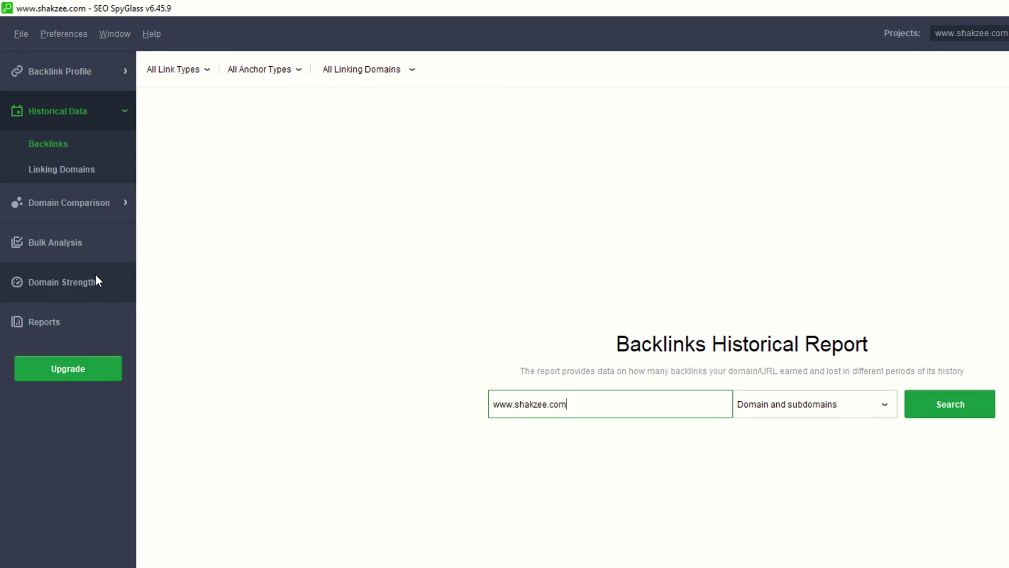
left_click(62, 202)
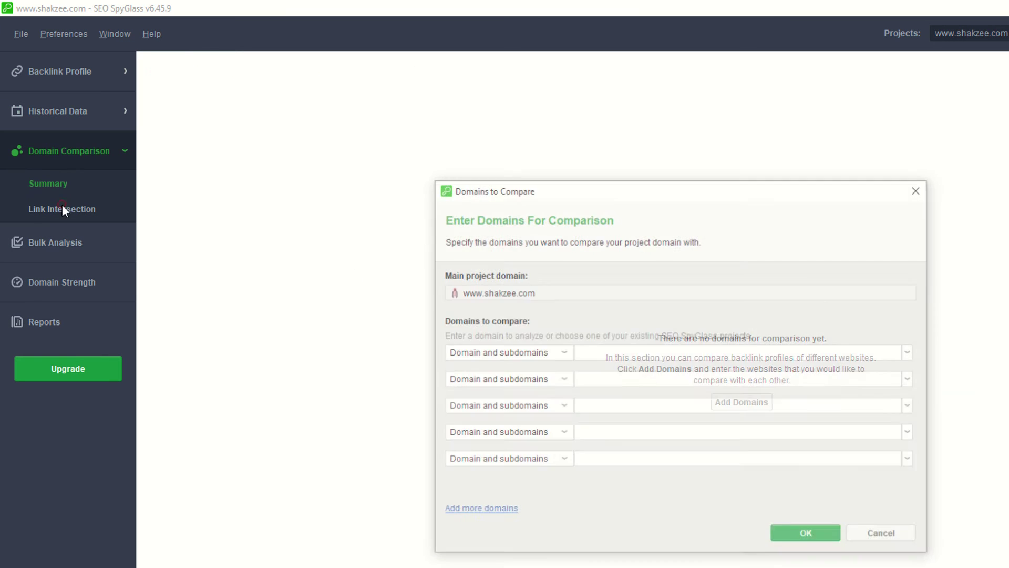
left_click(885, 536)
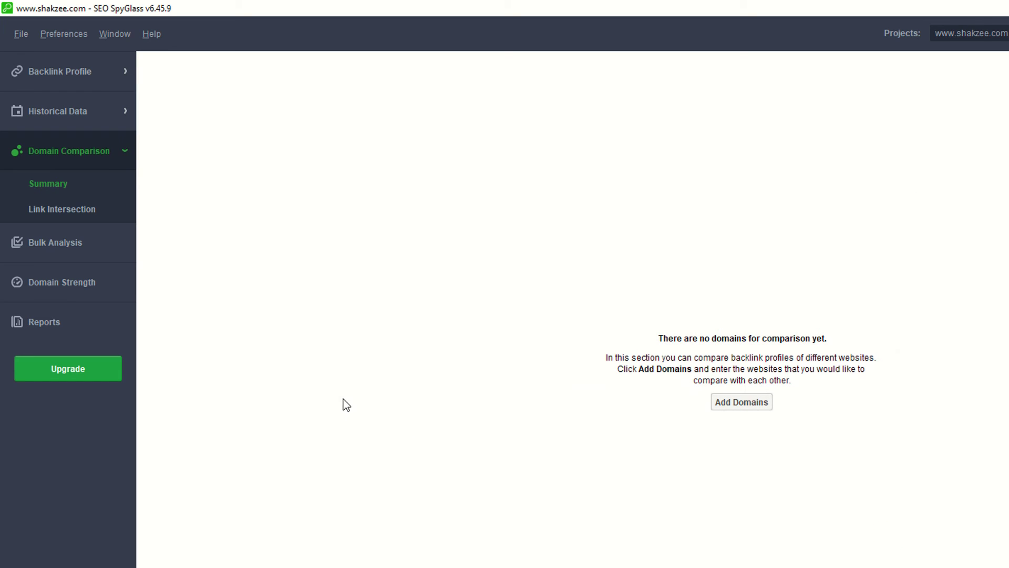
left_click(50, 243)
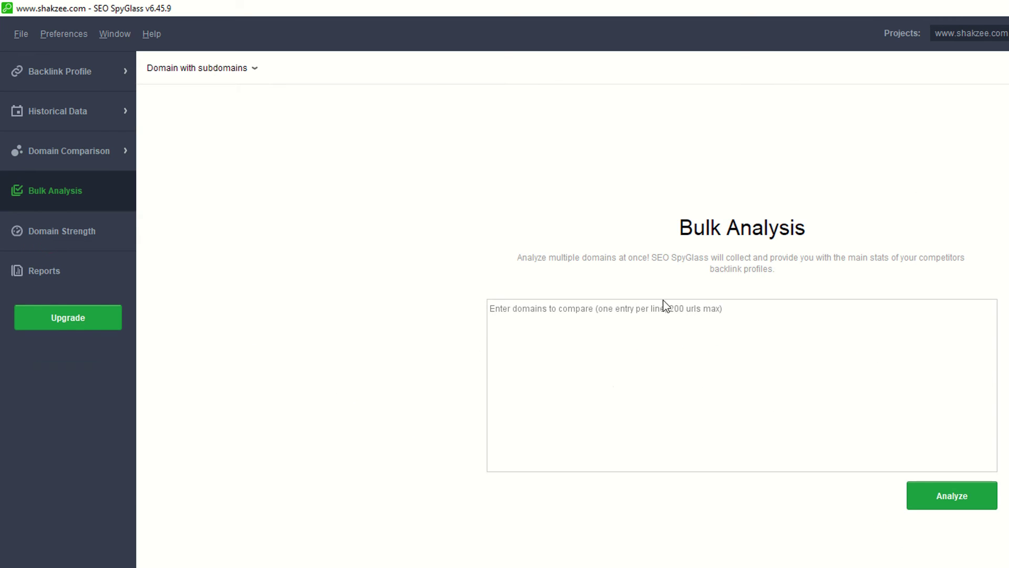
left_click(35, 241)
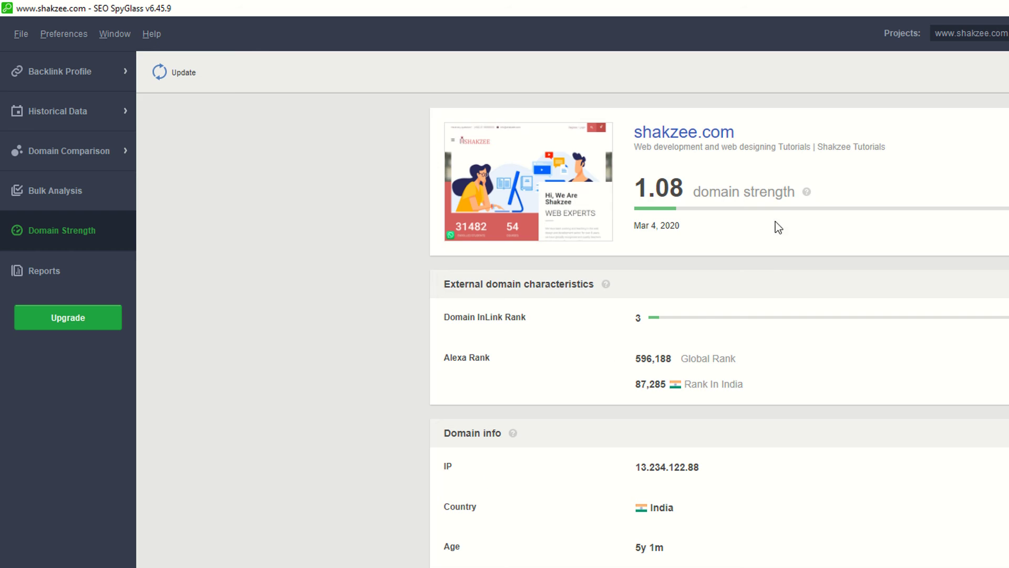
left_click(646, 136)
mouse_move(808, 192)
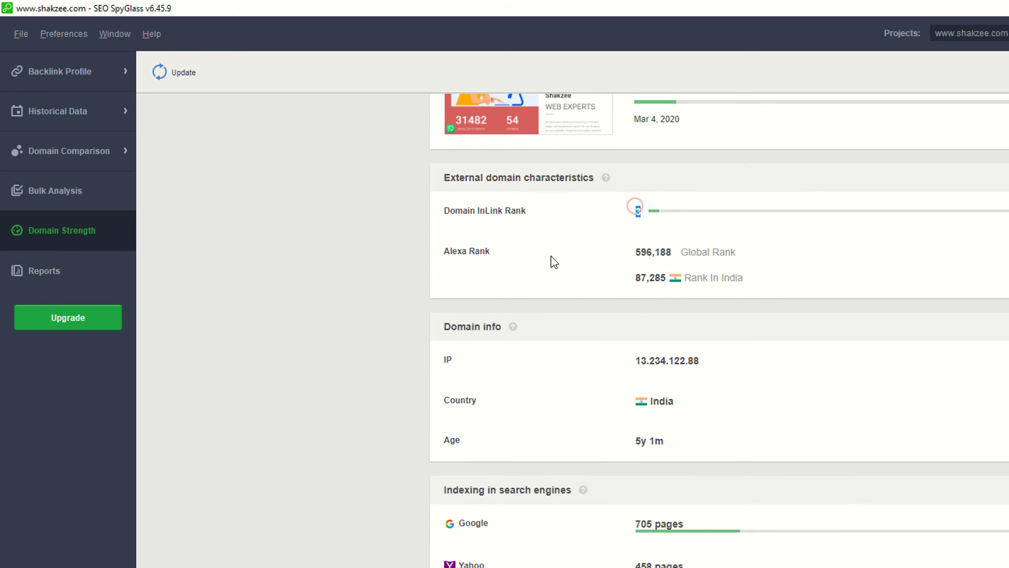
left_click_drag(445, 251, 491, 252)
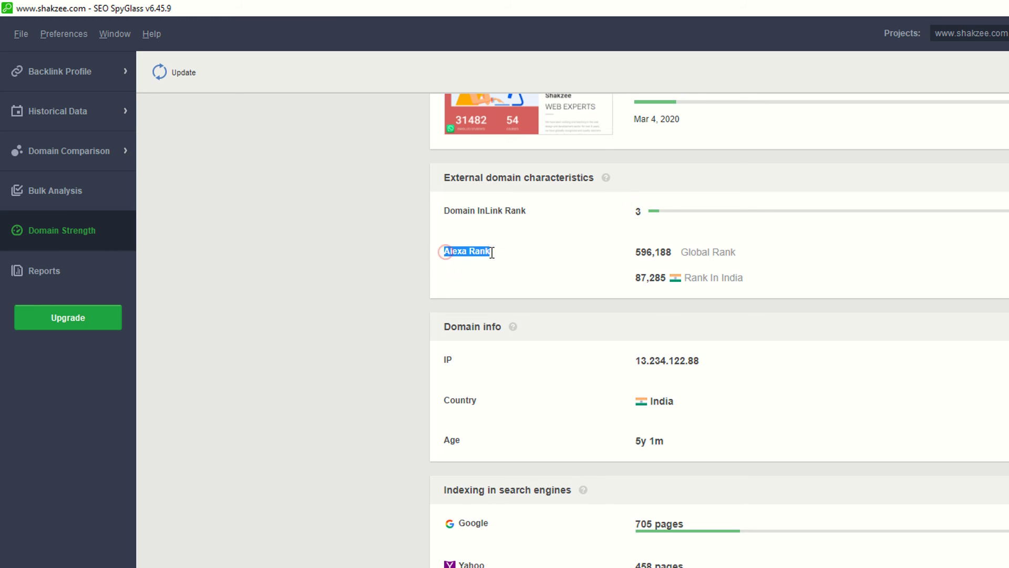
left_click(379, 309)
left_click_drag(635, 251, 666, 280)
left_click(578, 285)
left_click(597, 290)
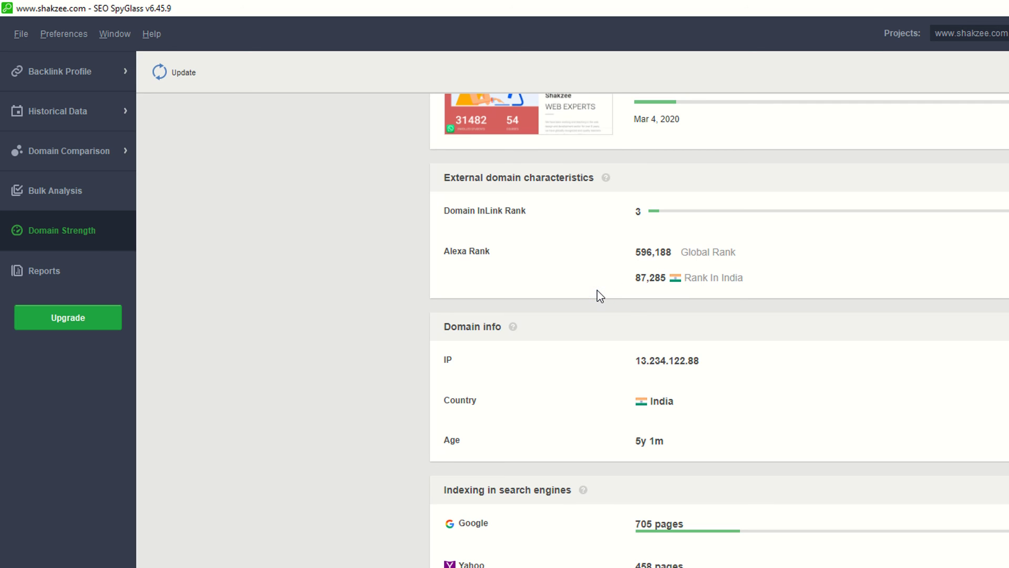
left_click_drag(634, 278, 667, 278)
left_click(620, 307)
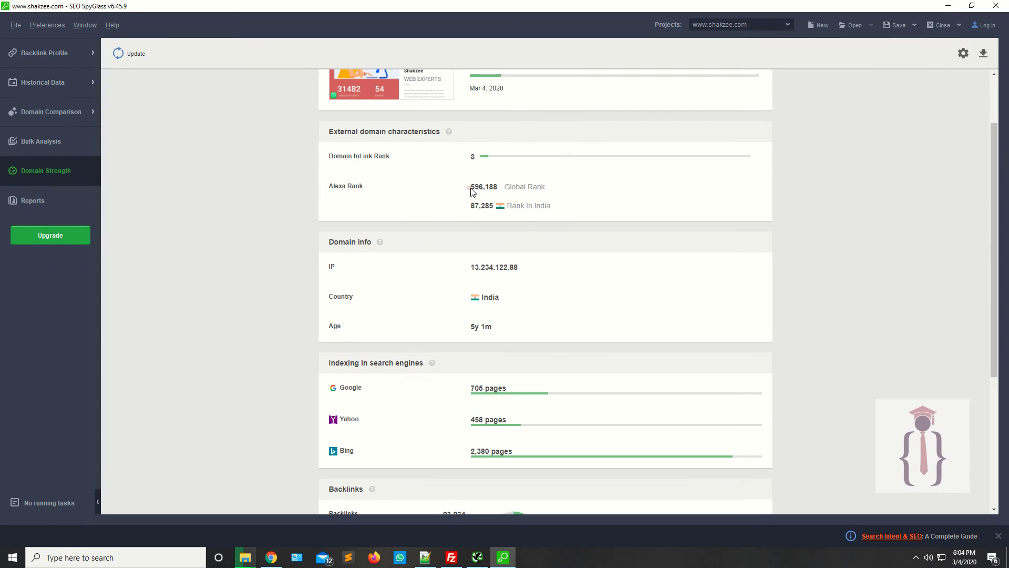
left_click_drag(531, 213, 562, 213)
left_click(522, 229)
left_click_drag(472, 187, 503, 188)
left_click(468, 189)
scroll(441, 233, "down", 1)
scroll(441, 233, "down", 2)
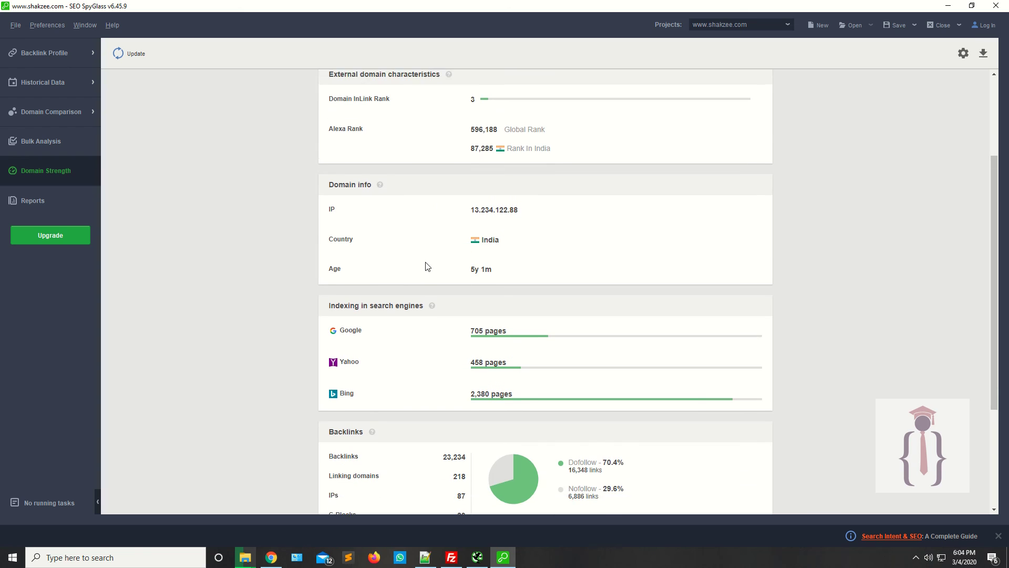
left_click_drag(331, 245, 423, 245)
left_click(367, 260)
scroll(367, 260, "down", 2)
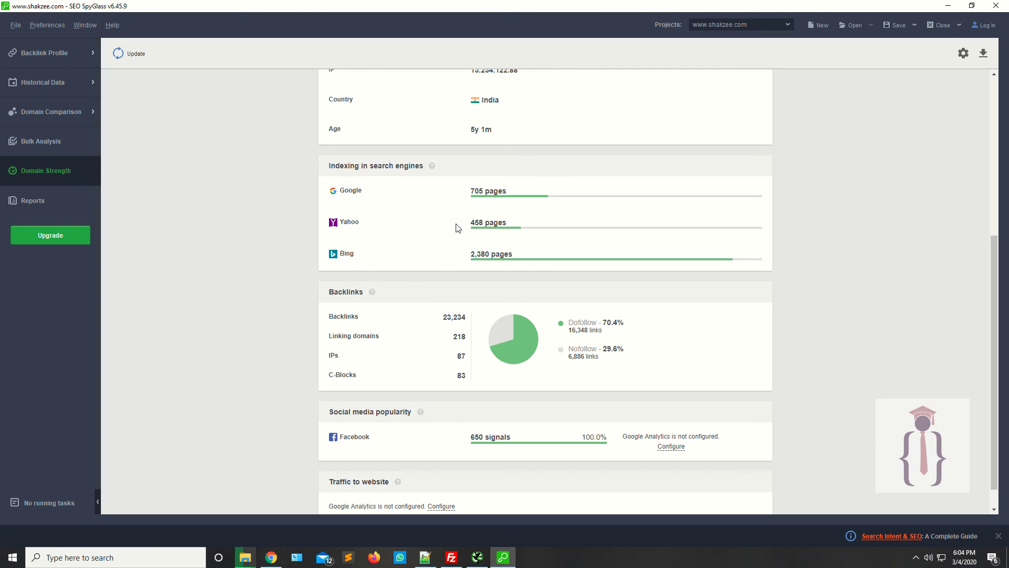
scroll(253, 330, "down", 1)
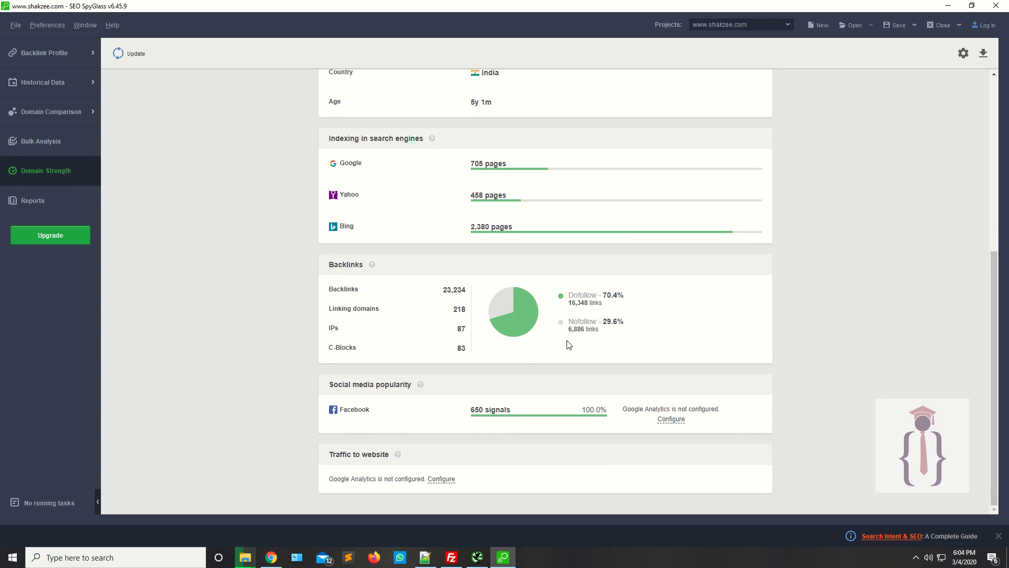
triple_click(414, 375)
left_click(388, 399)
scroll(266, 401, "up", 6)
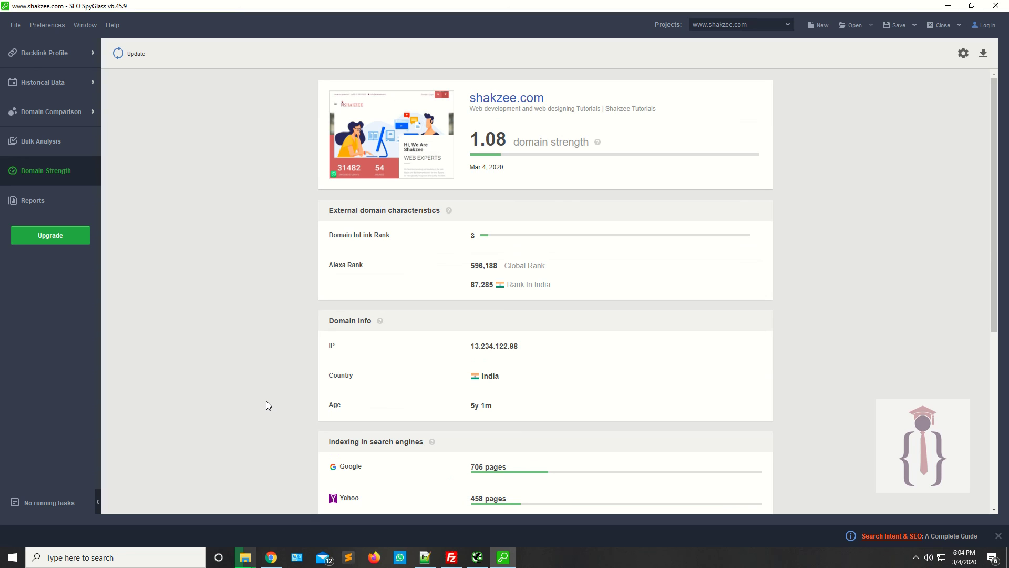